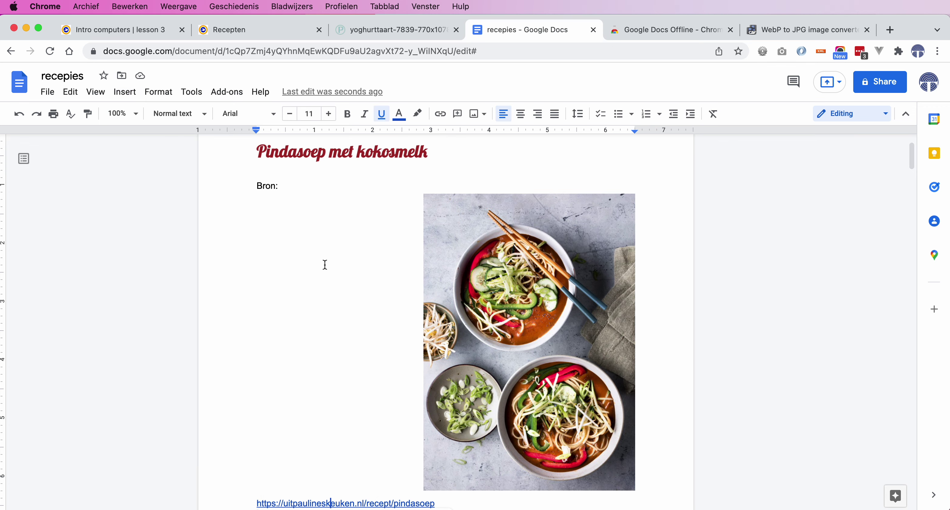
Move the Pindasoep recipe photo slightly lower so the source link and description text wrap beside it.
click(538, 286)
scroll(384, 308, down, 3)
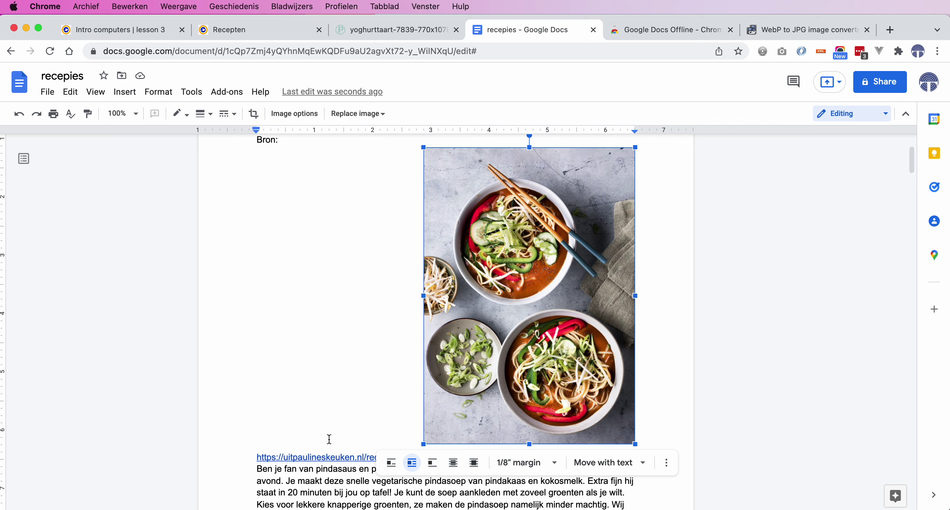
click(330, 297)
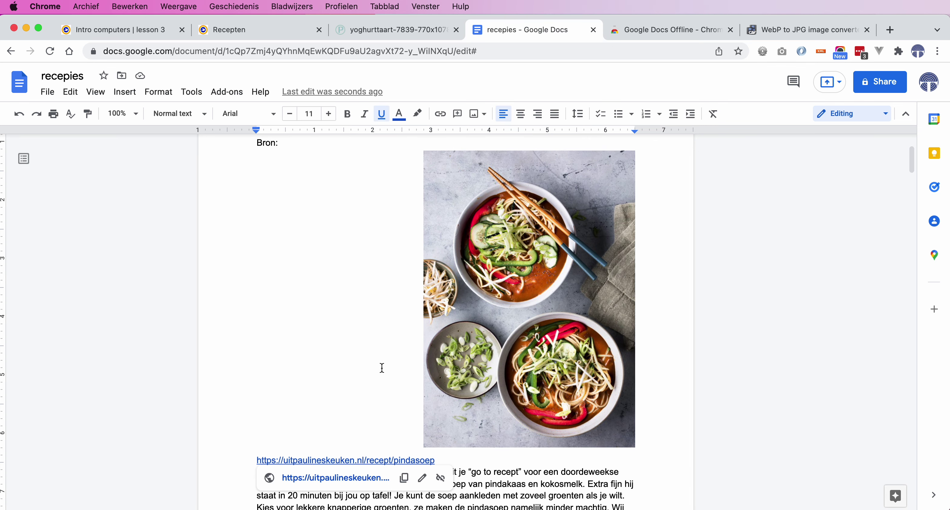
scroll(545, 473, down, 2)
scroll(545, 473, down, 3)
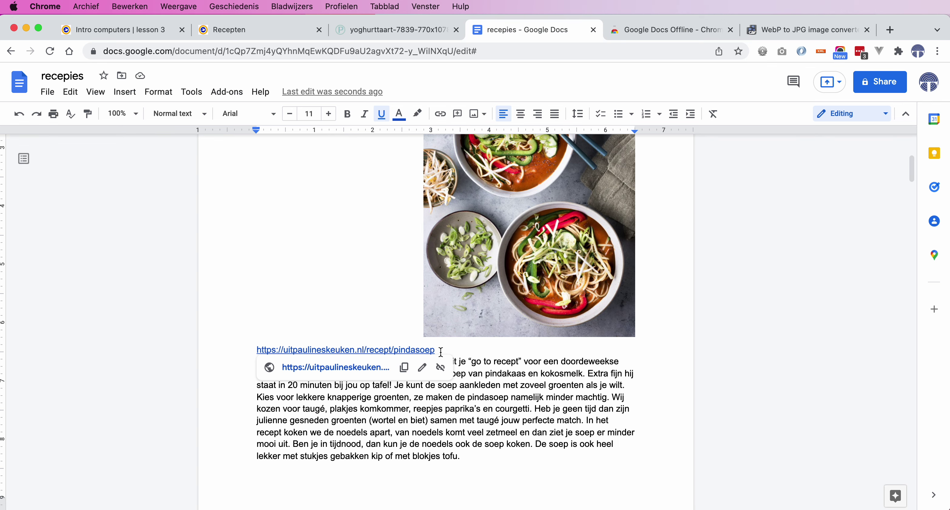
click(553, 283)
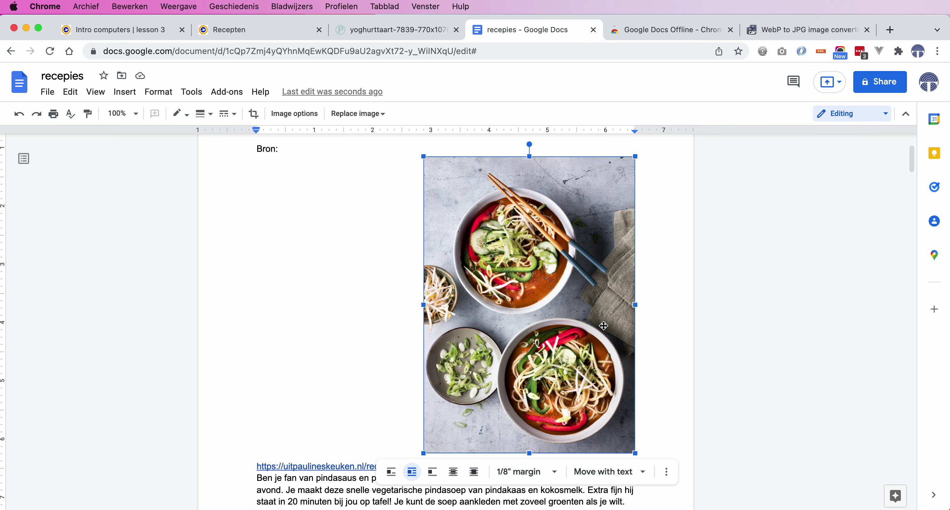
drag(603, 325, 604, 341)
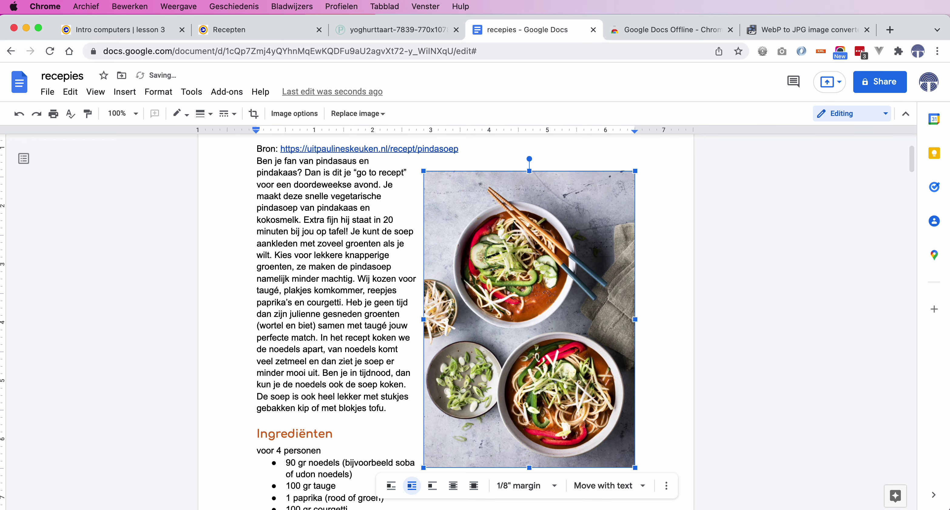
click(331, 255)
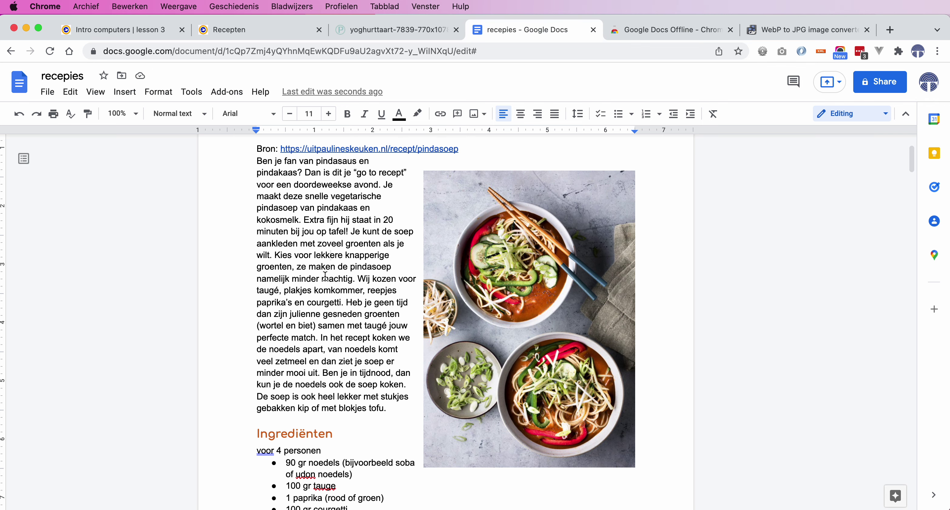
Insert page numbers in the document's footer, starting from the first page.
scroll(318, 279, down, 10)
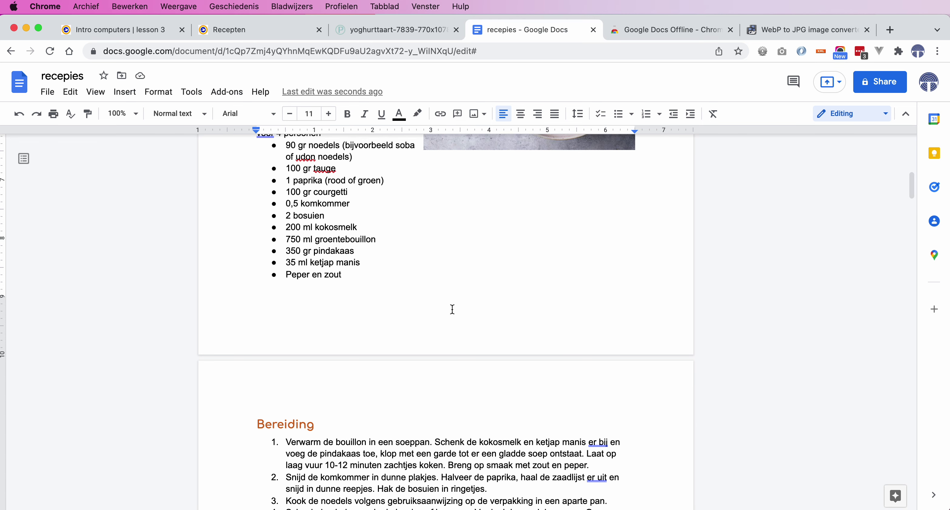
click(124, 92)
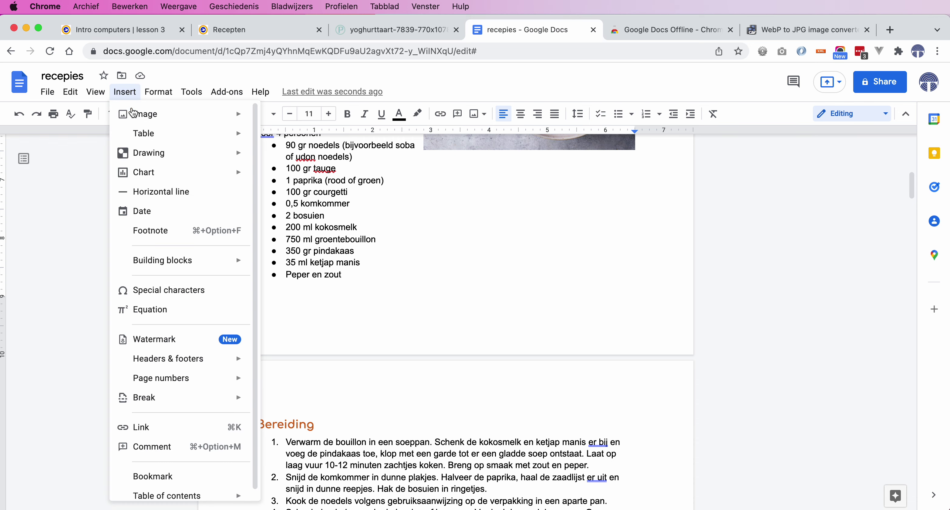
mouse_move(146, 118)
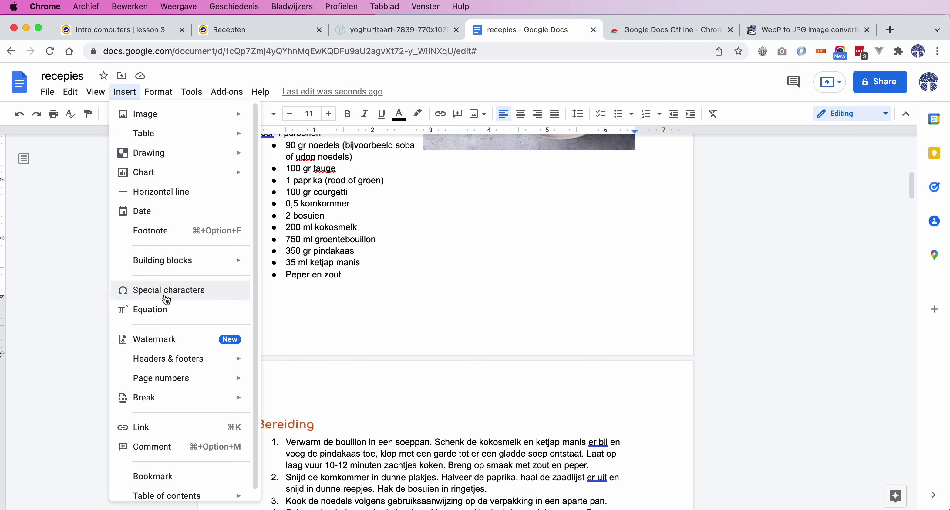
scroll(157, 337, down, 1)
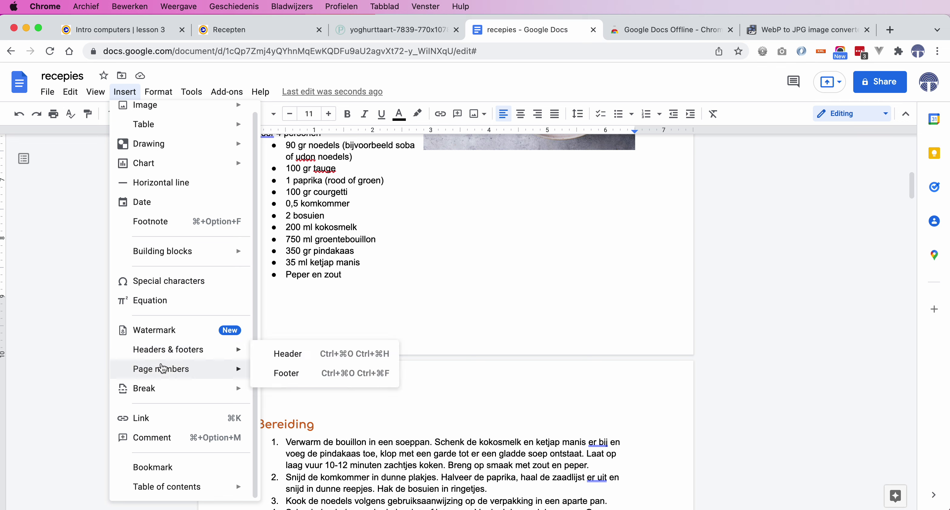
mouse_move(167, 370)
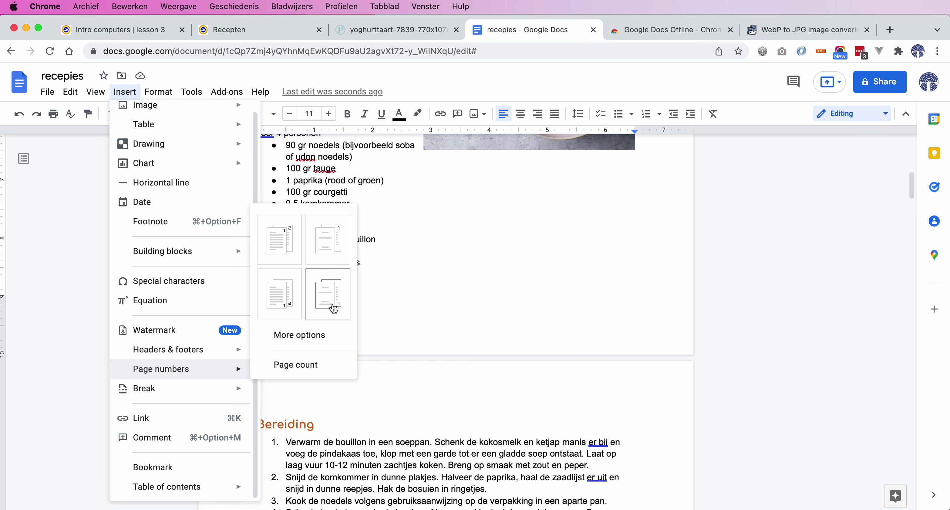
click(282, 309)
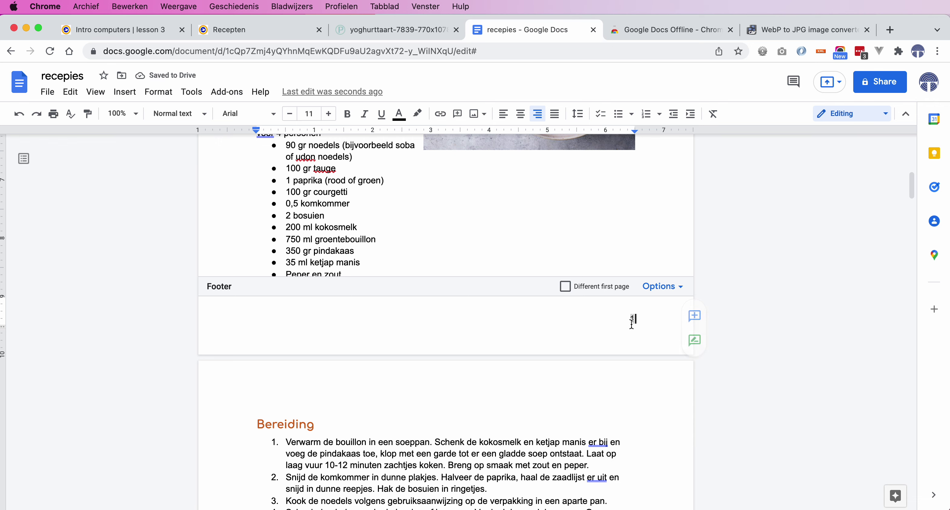
Check the page numbers in the footers across the recipe pages.
scroll(525, 358, down, 12)
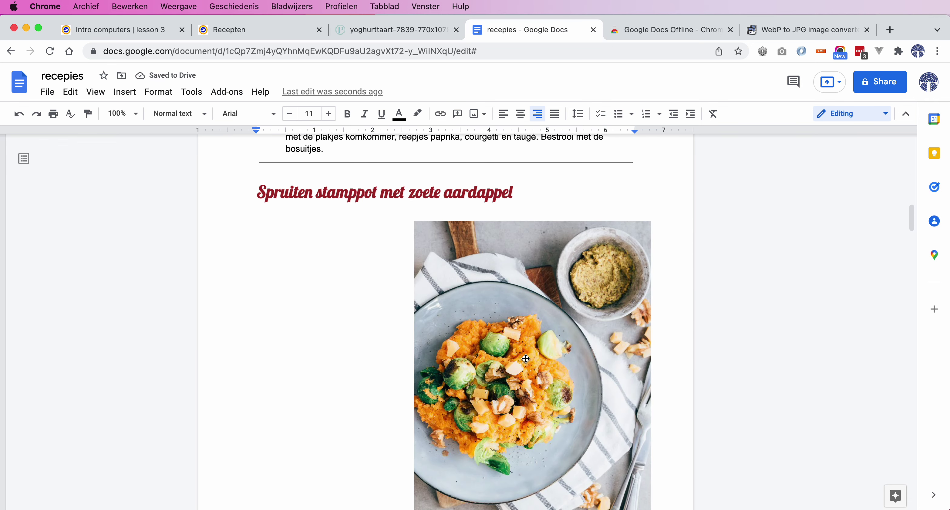
scroll(525, 358, down, 8)
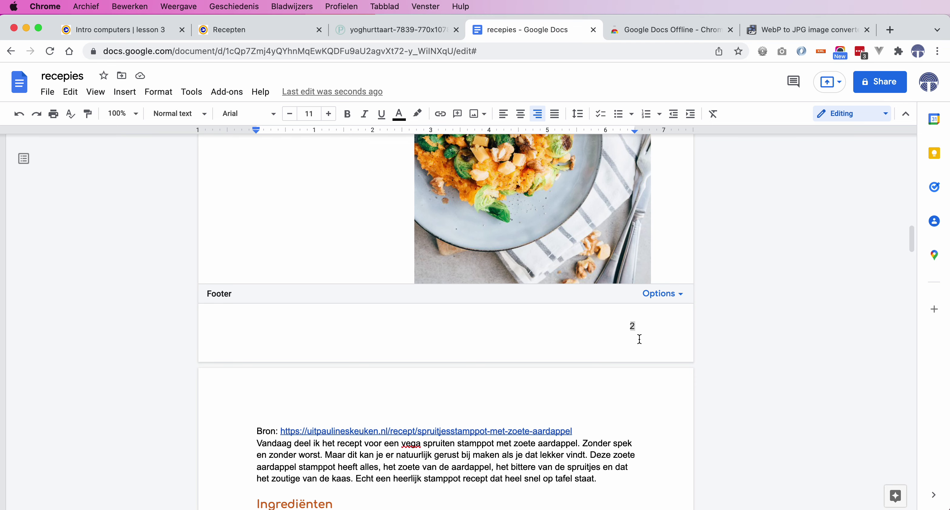
scroll(537, 378, down, 10)
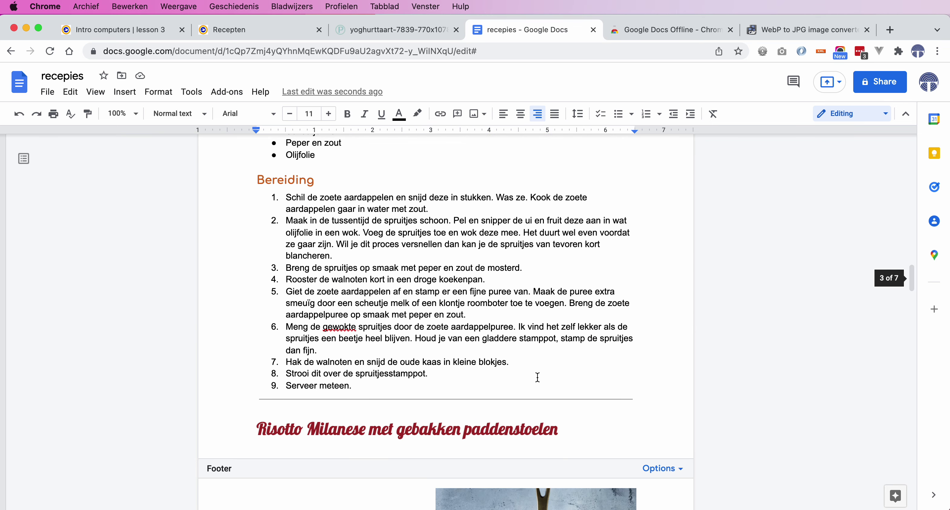
scroll(538, 376, down, 4)
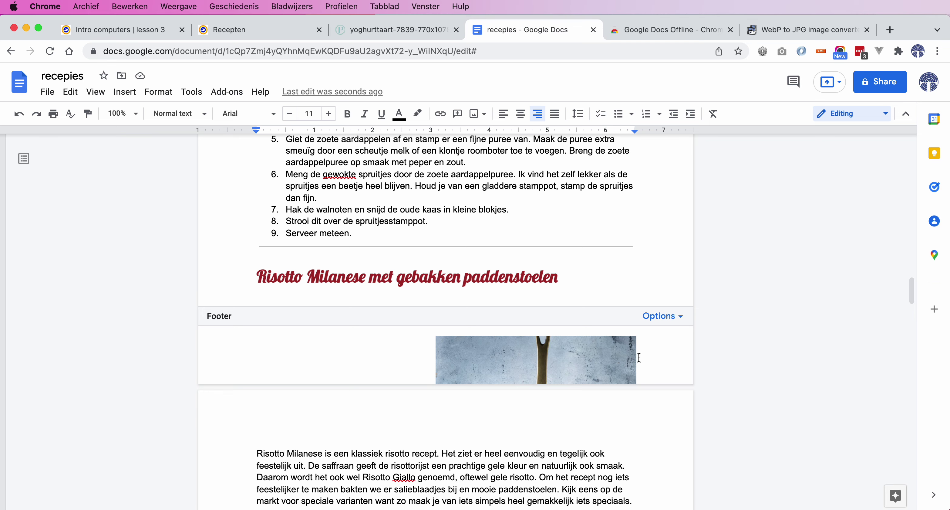
scroll(335, 385, down, 15)
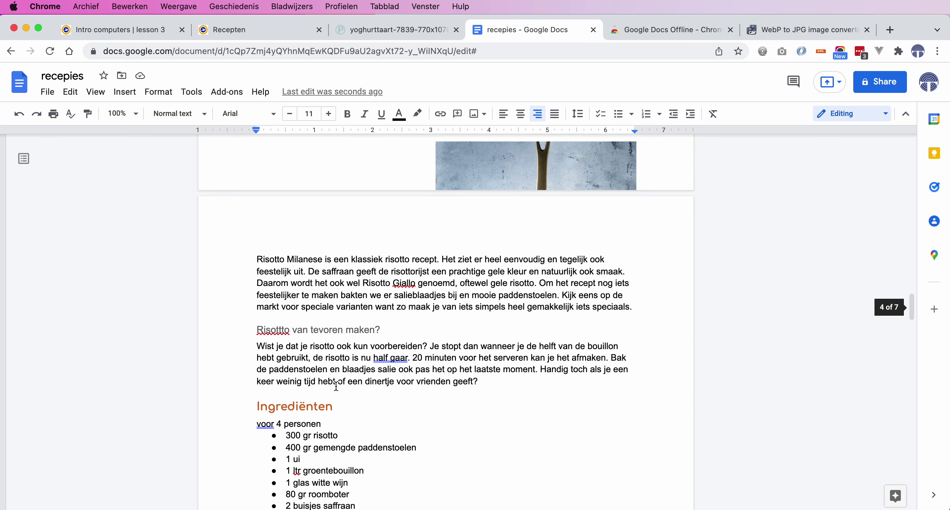
scroll(336, 385, down, 3)
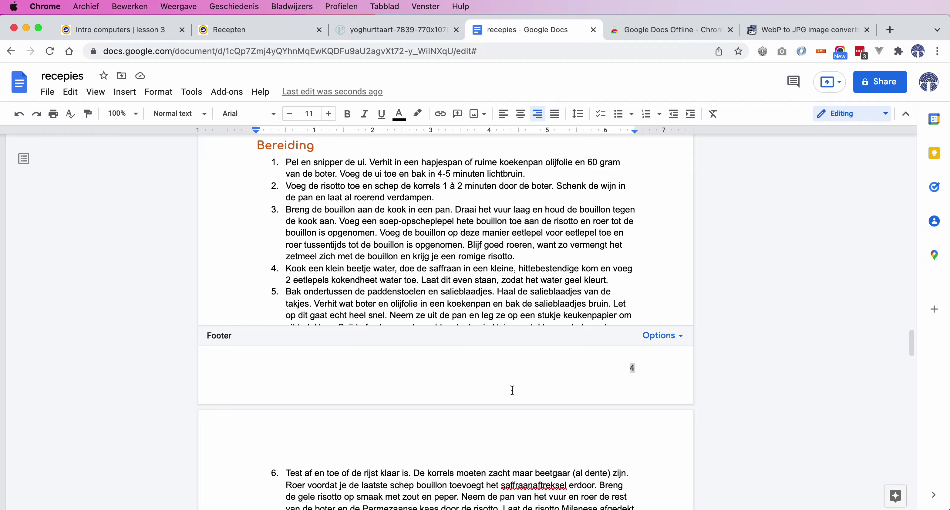
scroll(359, 324, up, 18)
scroll(360, 325, down, 20)
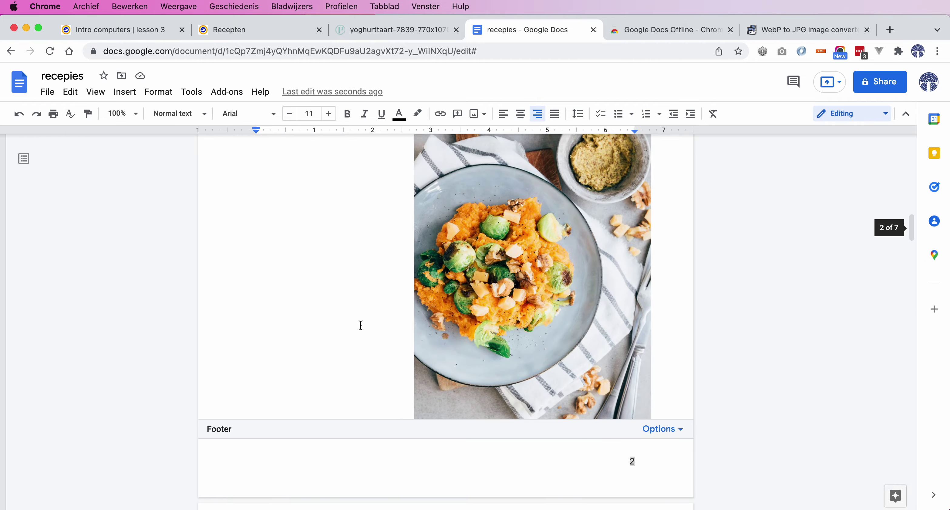
scroll(360, 325, up, 5)
scroll(360, 325, up, 6)
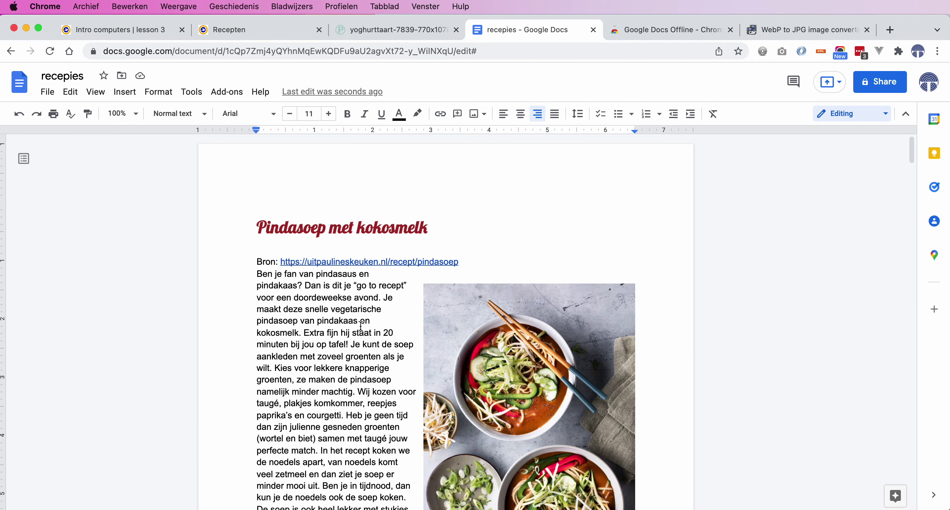
Try a different first page footer with page numbers starting at 1, and turn the different first page option back off.
scroll(701, 409, down, 9)
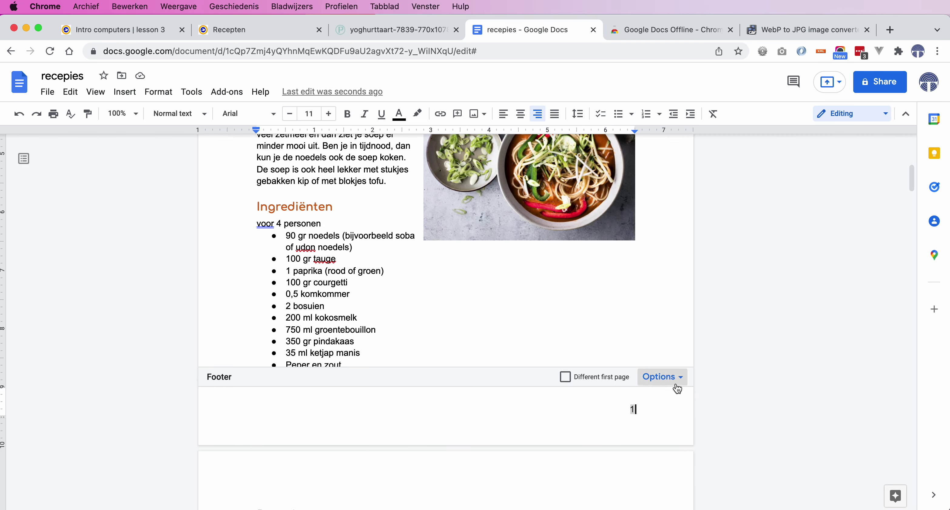
click(567, 378)
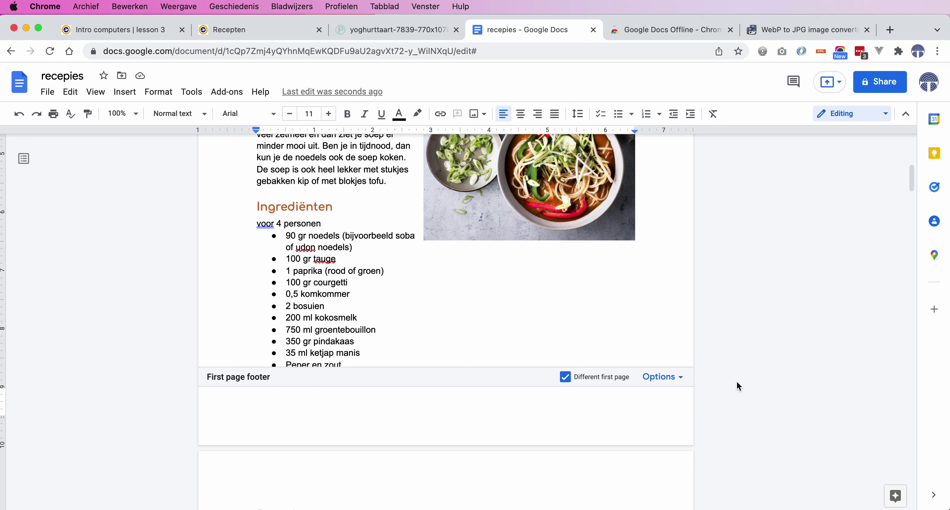
click(678, 383)
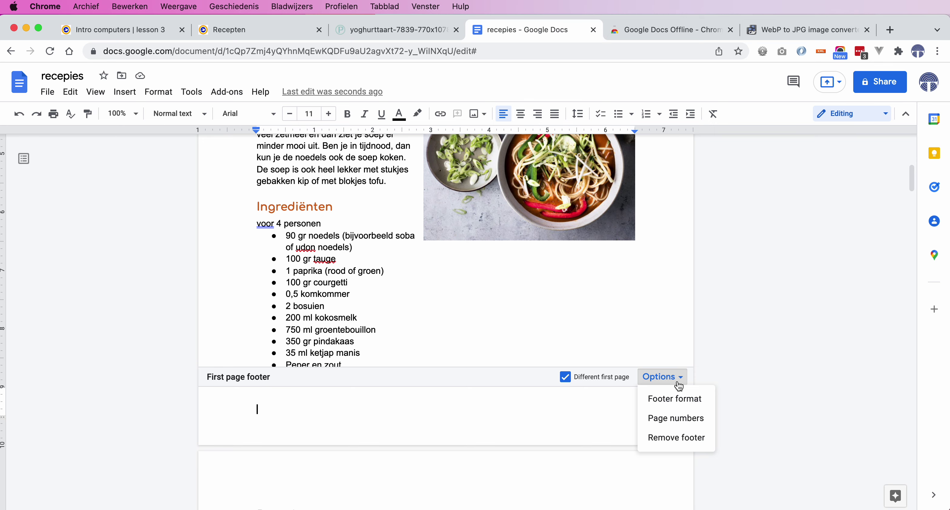
click(669, 421)
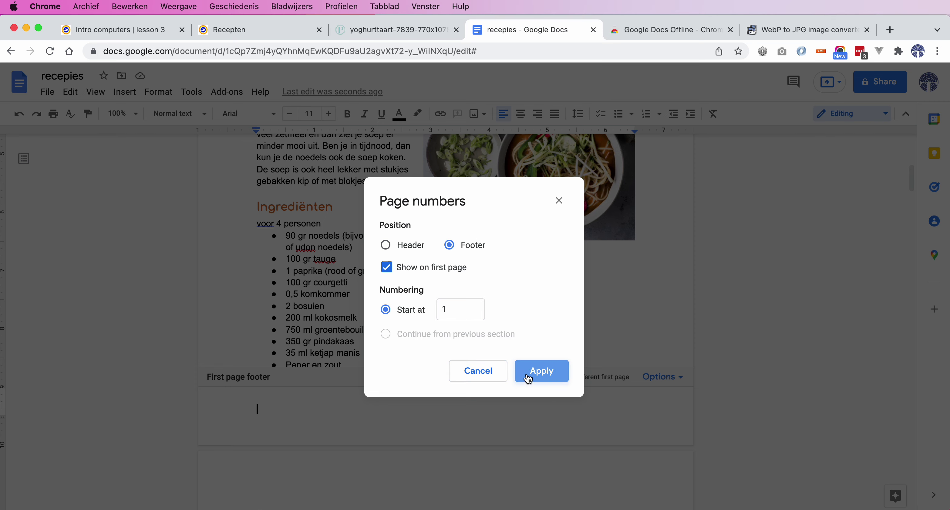
click(545, 374)
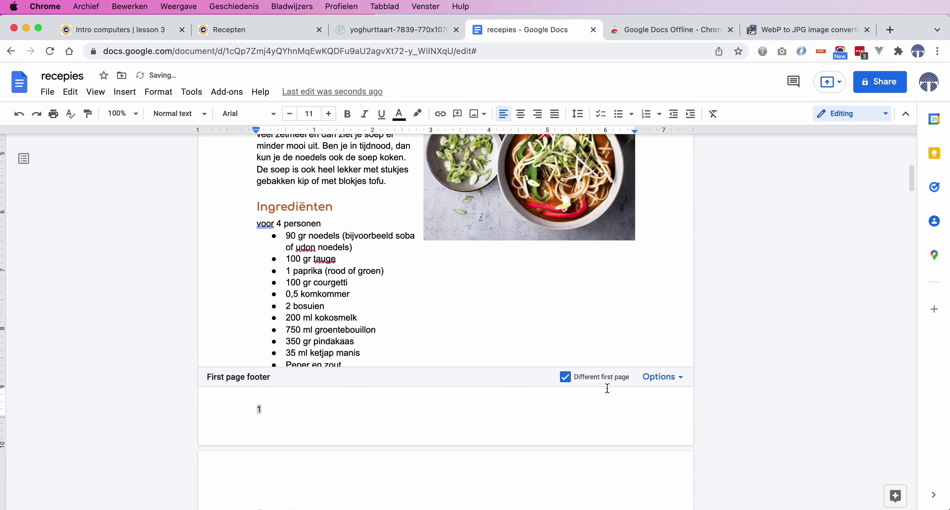
click(568, 382)
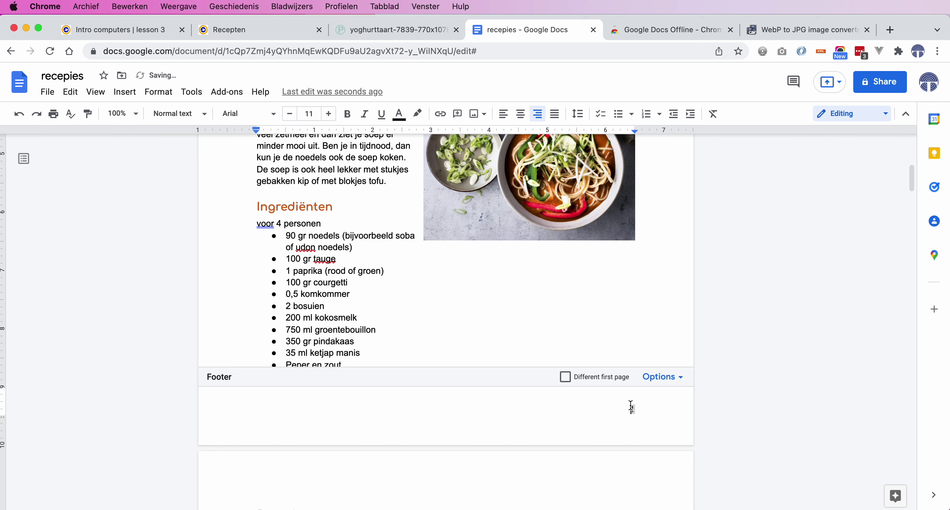
Review the page number settings from the second page's footer without applying any change.
scroll(630, 405, down, 2)
scroll(662, 399, down, 15)
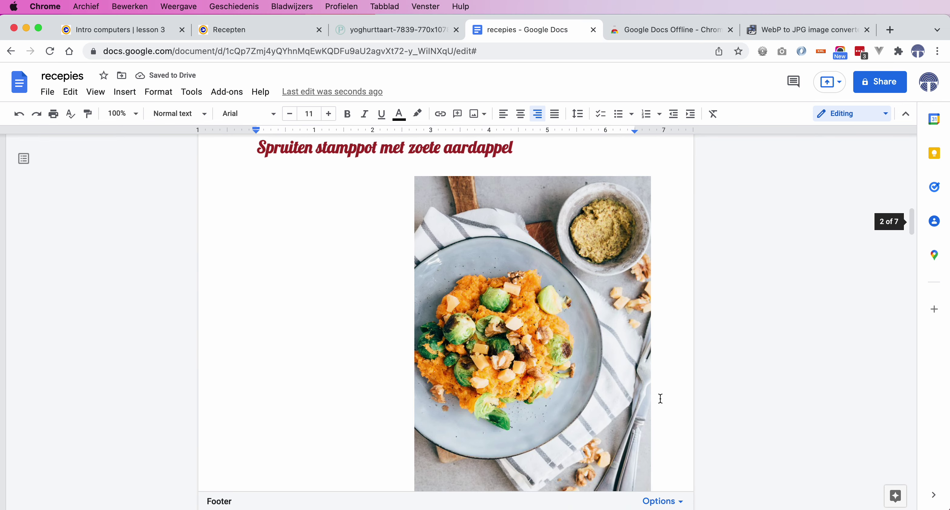
click(632, 393)
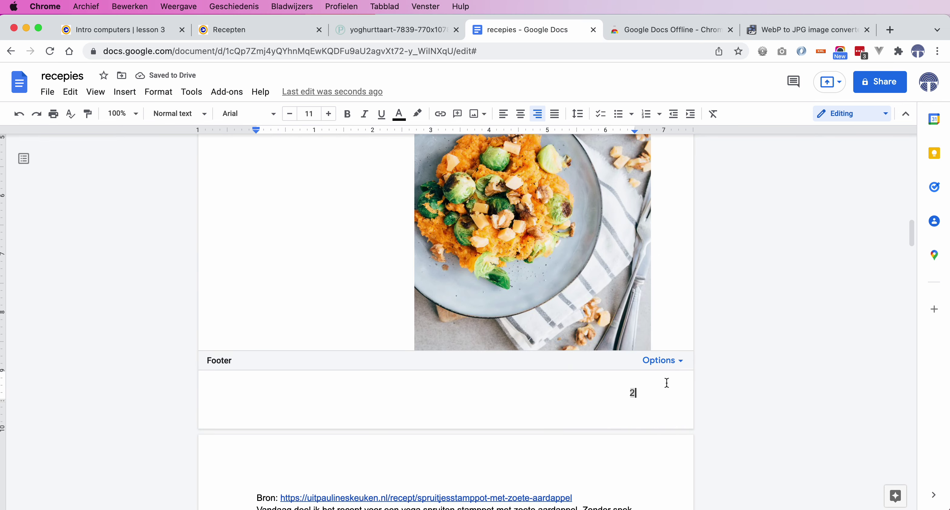
click(680, 366)
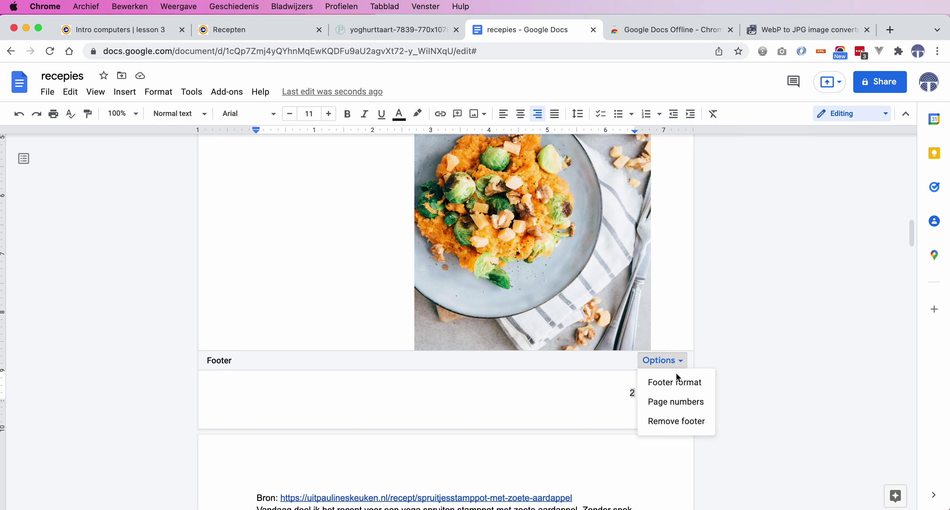
click(673, 402)
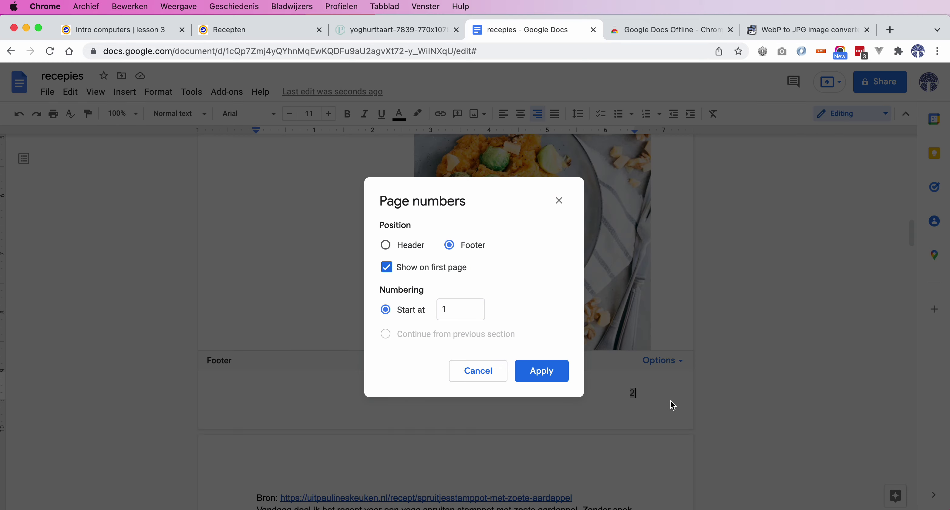
click(489, 378)
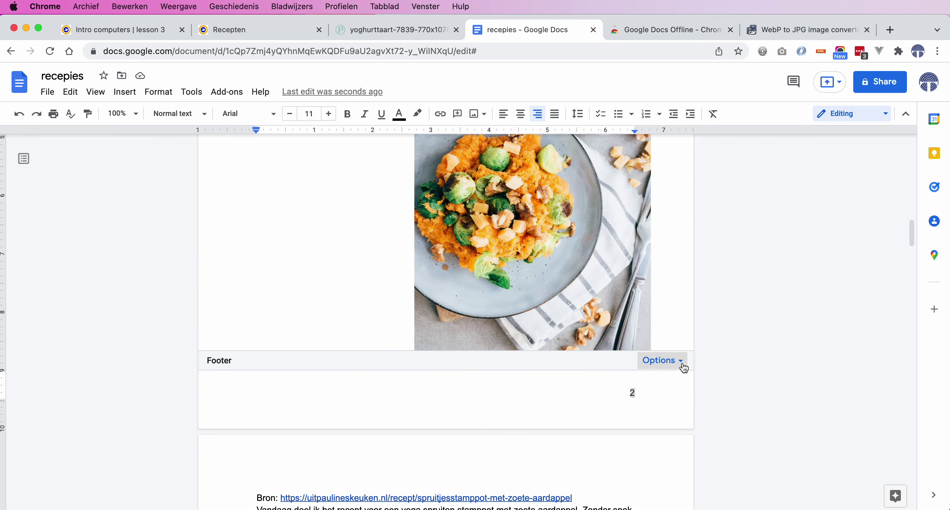
Enable different odd and even page layout in the second page's footer format settings.
click(683, 365)
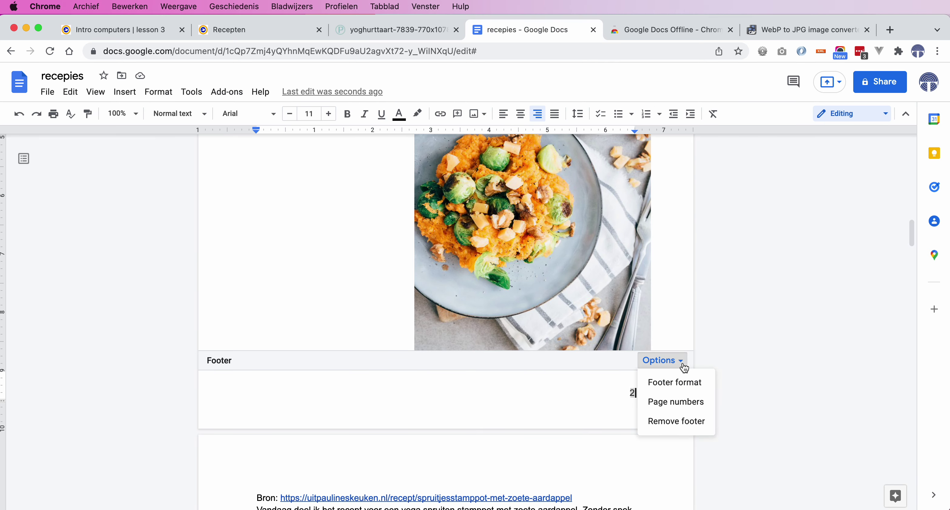
click(678, 384)
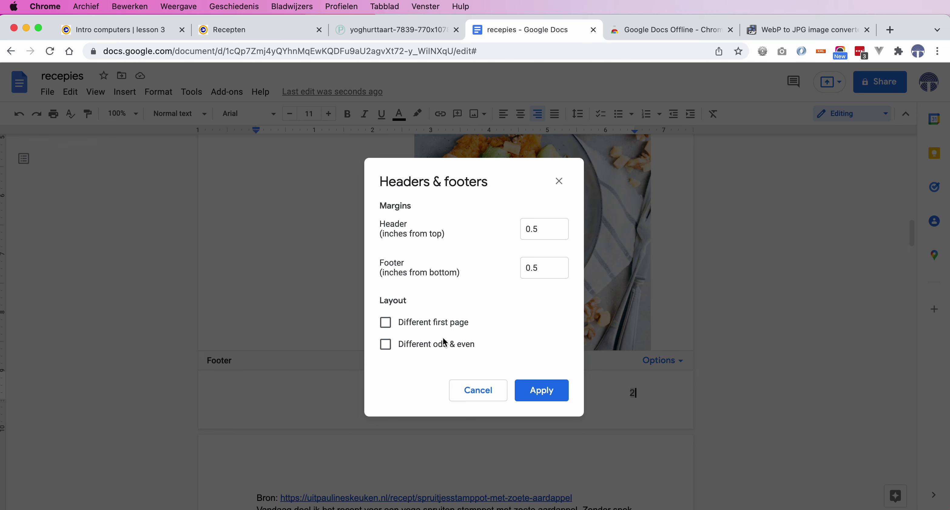
click(386, 345)
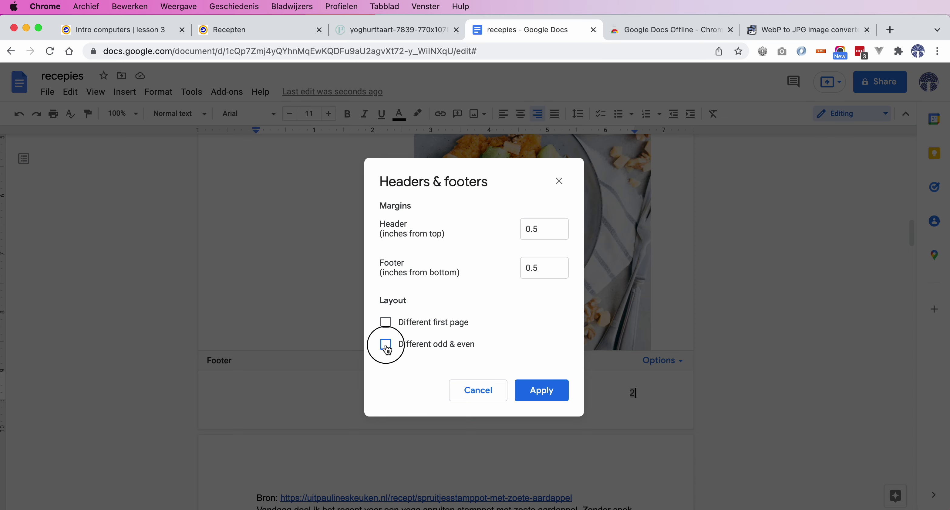
click(543, 392)
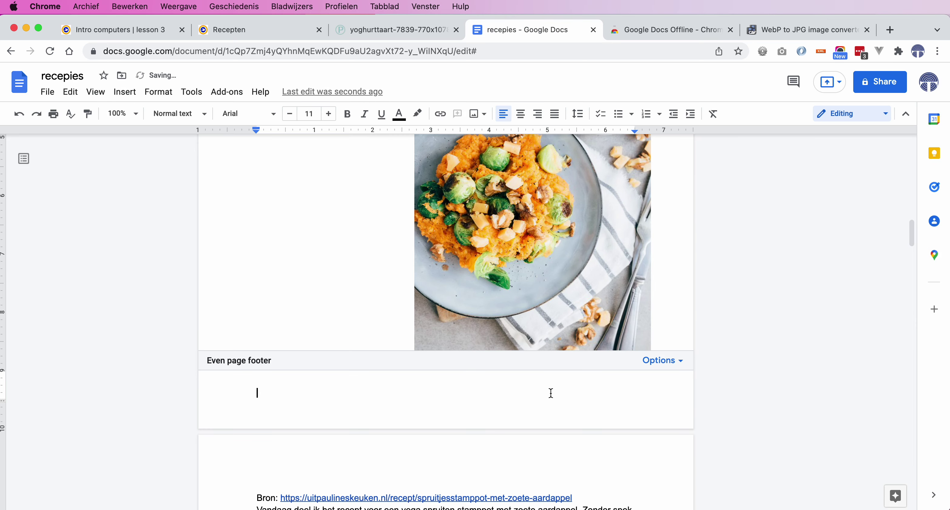
Compare the odd and even page footers across the first three recipe pages.
scroll(532, 391, down, 2)
scroll(533, 390, up, 15)
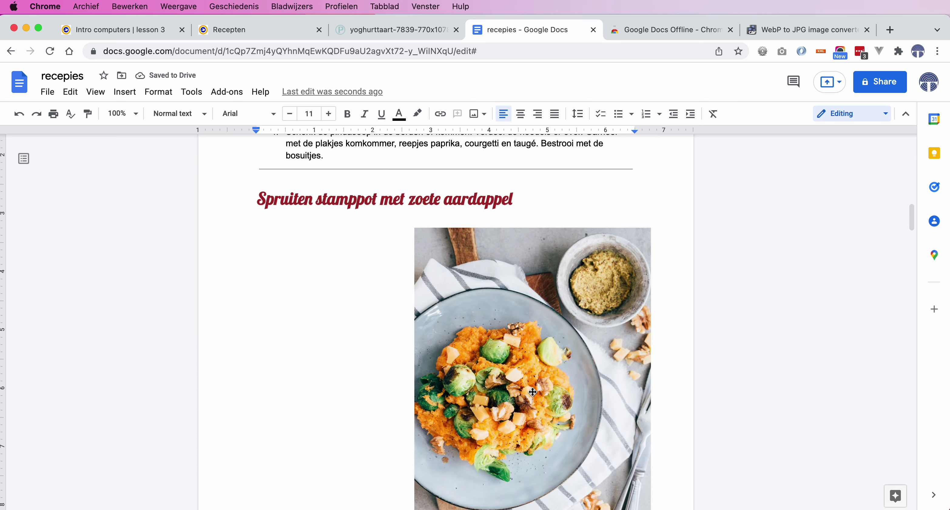
scroll(532, 390, down, 15)
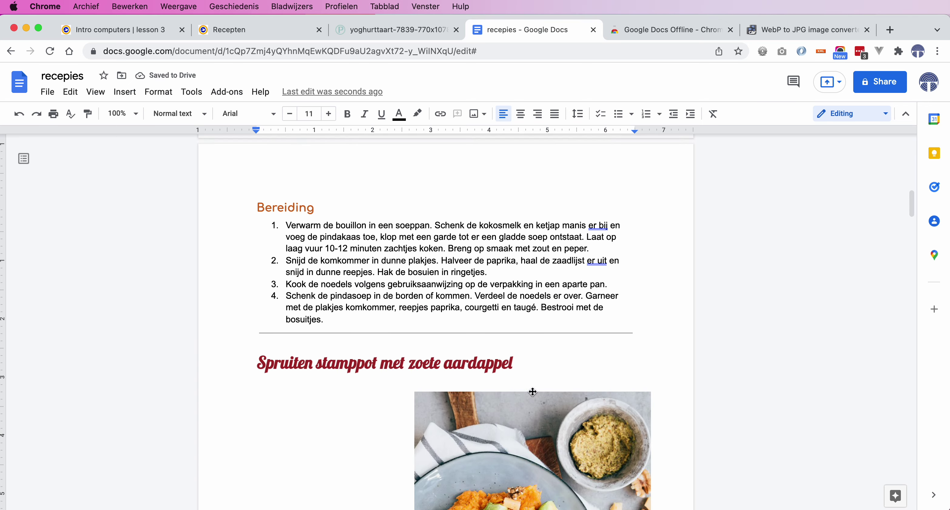
scroll(533, 390, down, 3)
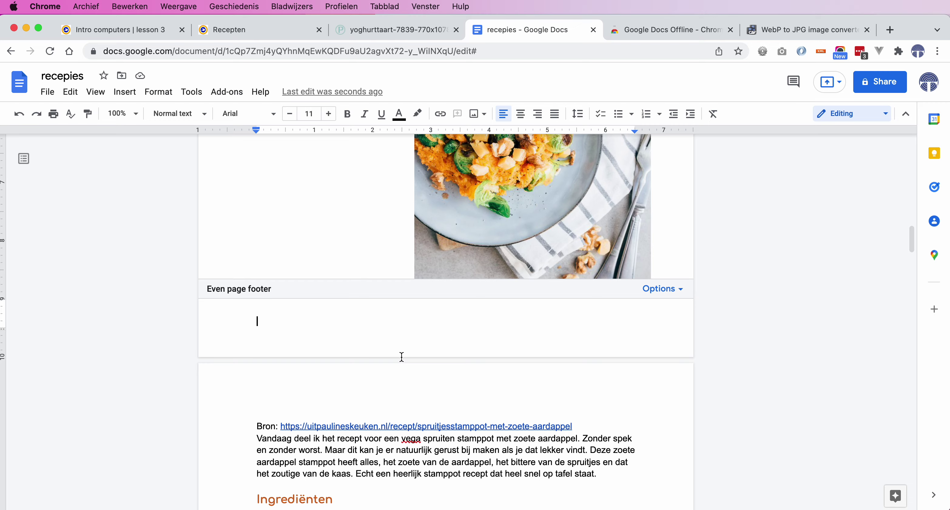
scroll(345, 340, down, 15)
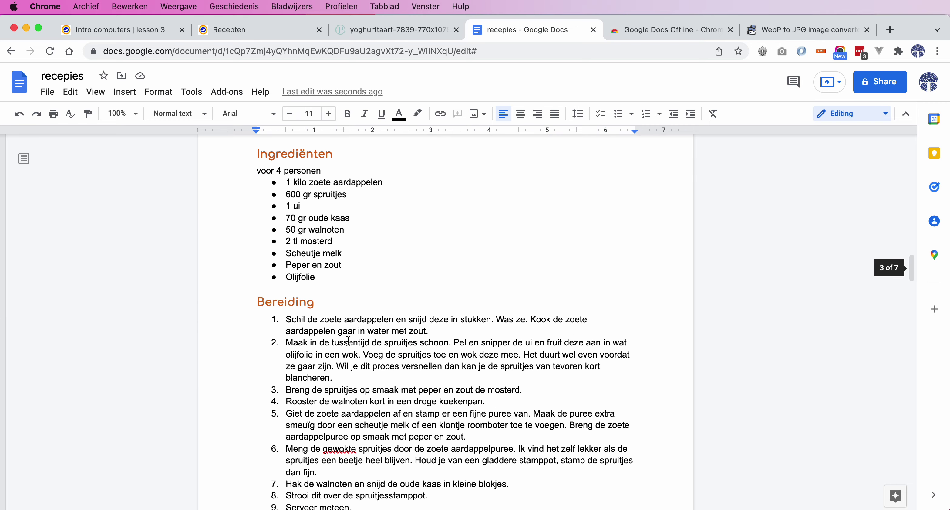
scroll(348, 340, up, 20)
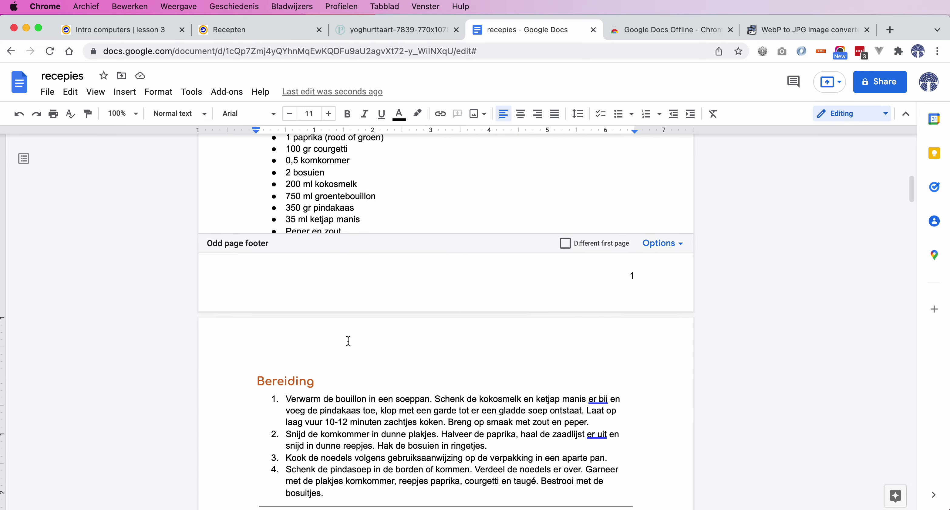
scroll(348, 340, down, 20)
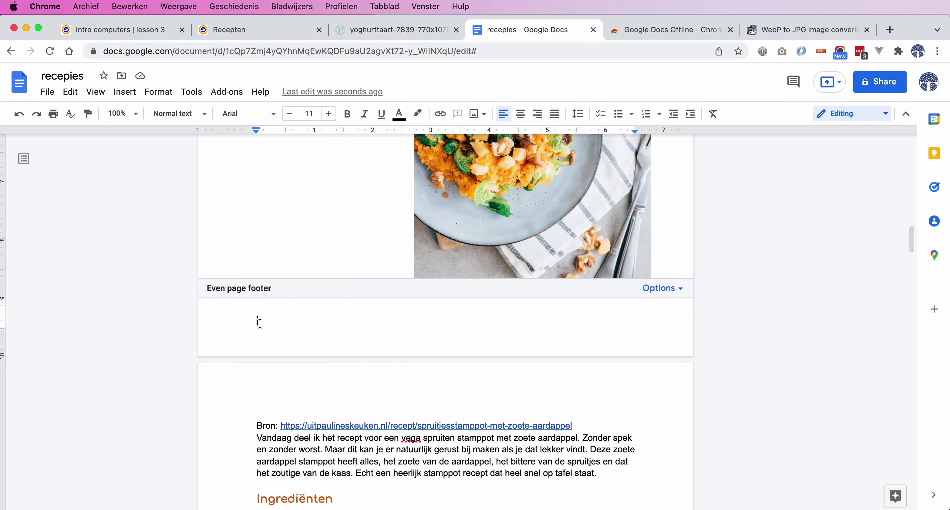
Add footer page numbers from the second page's even page footer, starting at 1 and not shown on the first page.
click(679, 291)
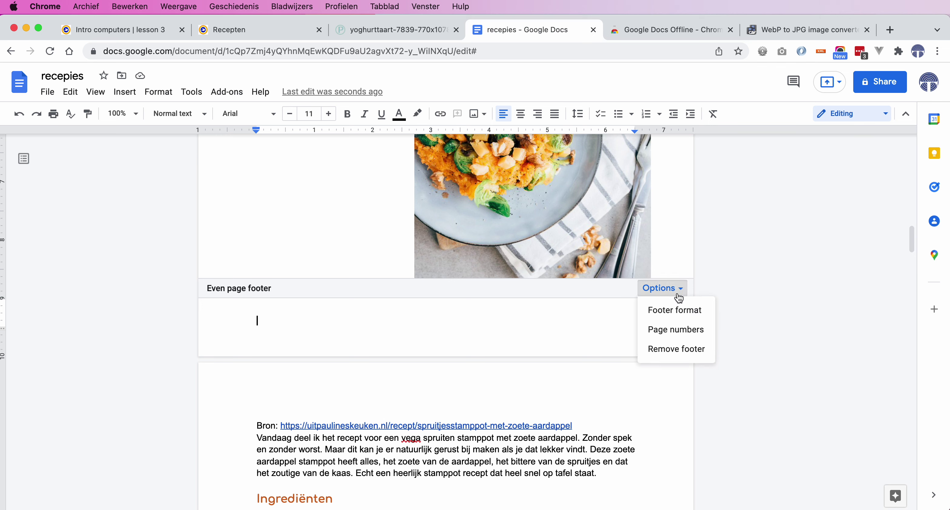
click(674, 329)
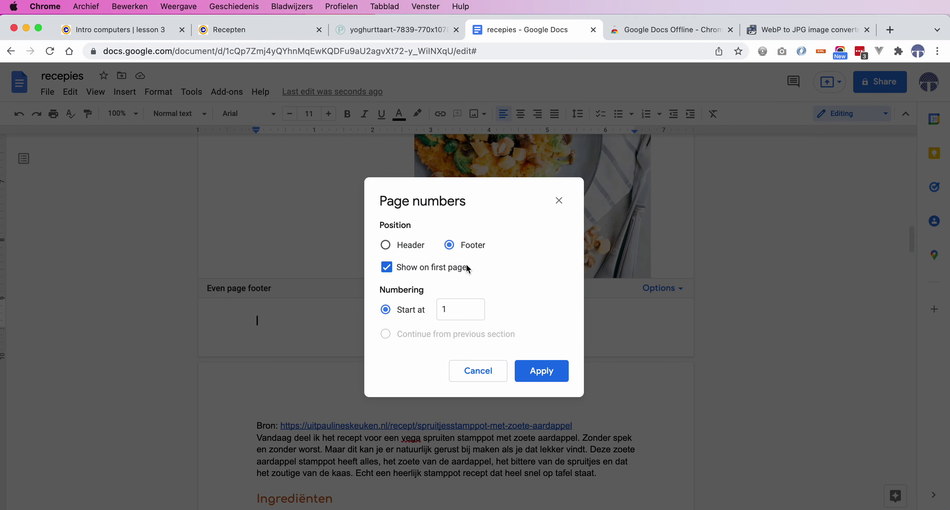
click(388, 268)
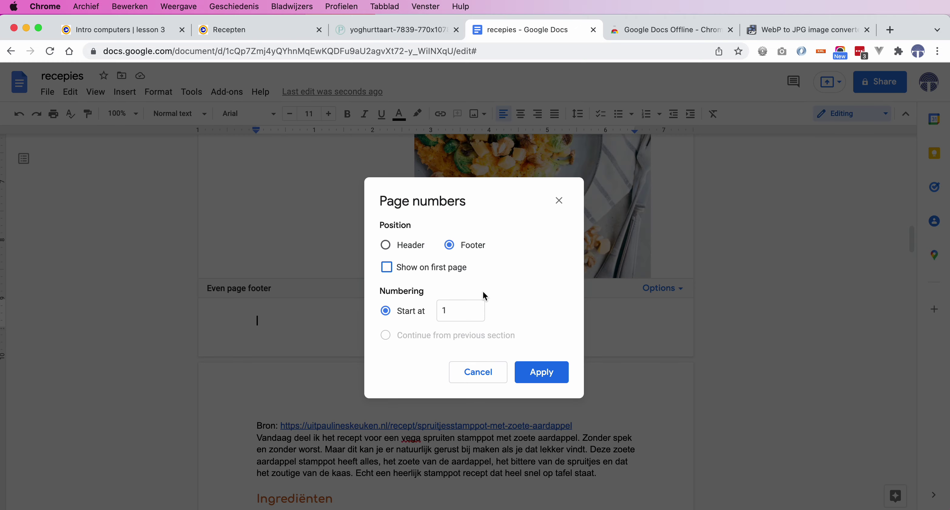
click(526, 377)
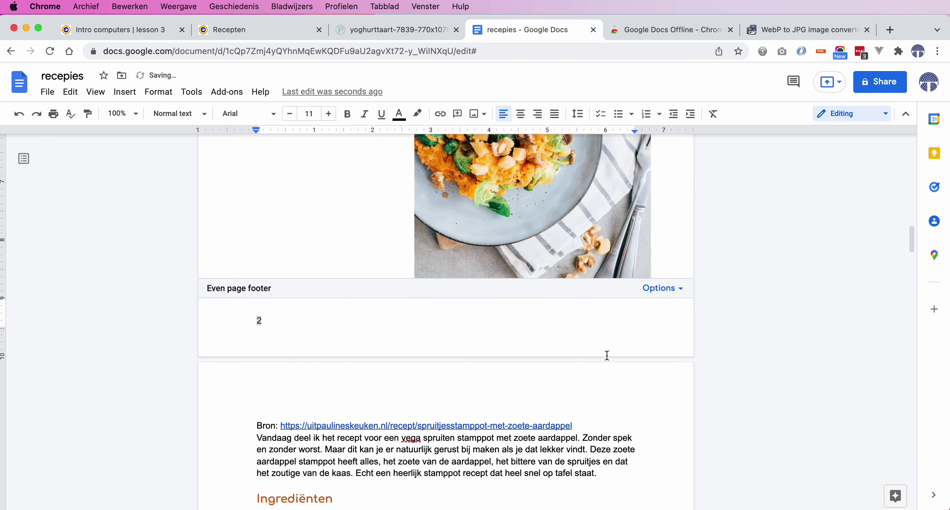
Right-align the page number in the first page footer.
scroll(607, 355, up, 15)
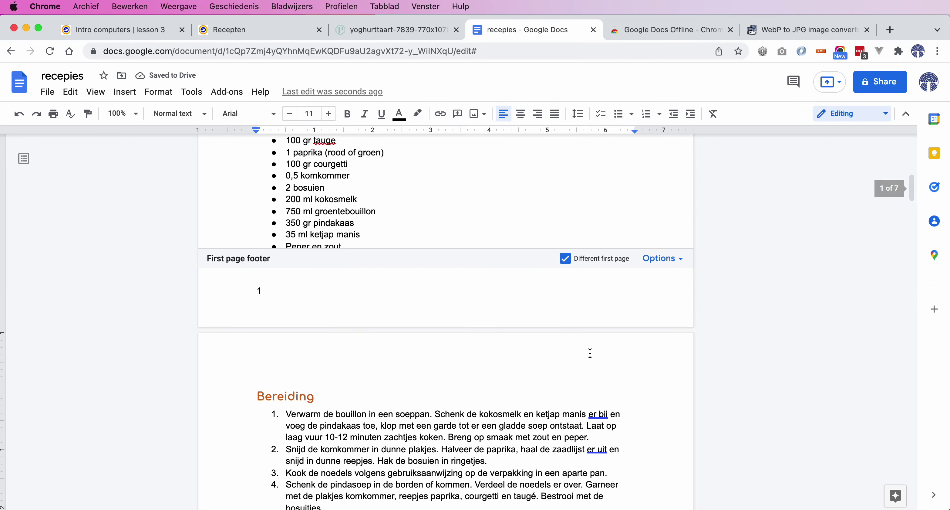
scroll(590, 354, up, 2)
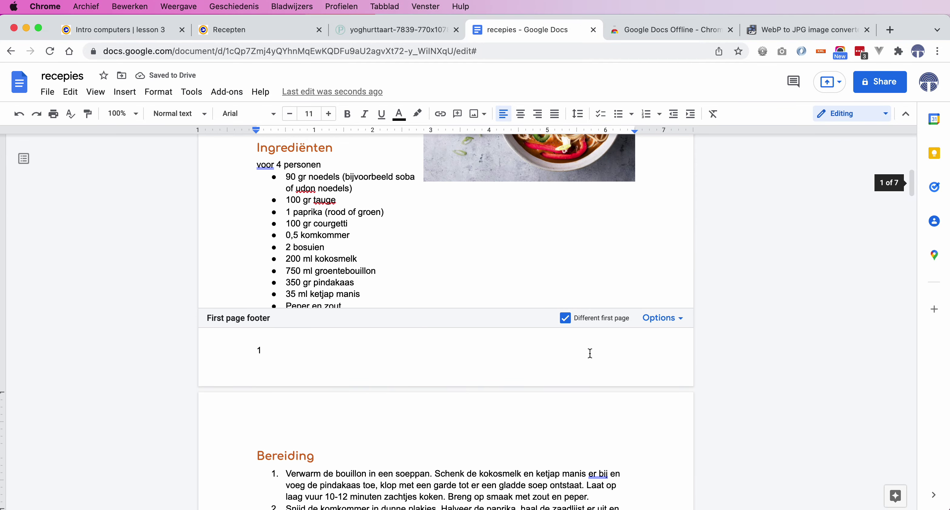
double_click(282, 350)
click(273, 351)
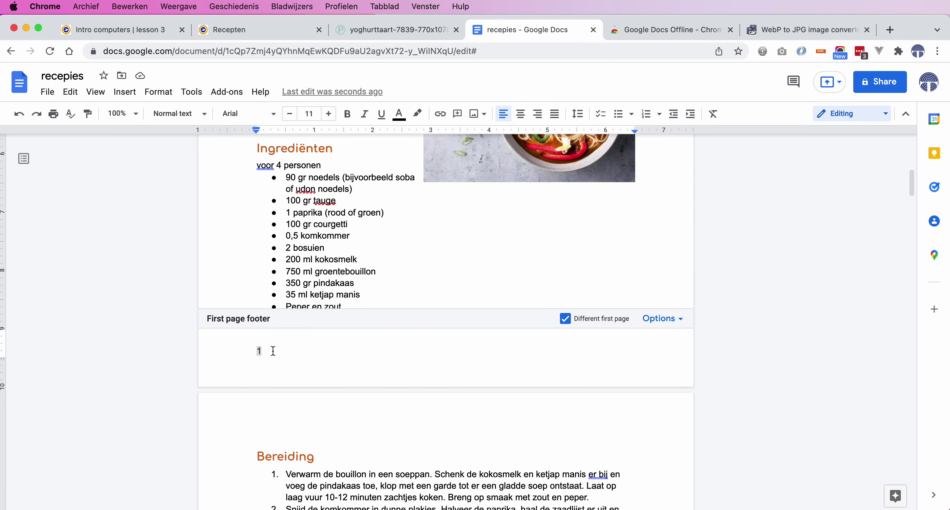
drag(274, 350, 251, 350)
click(538, 119)
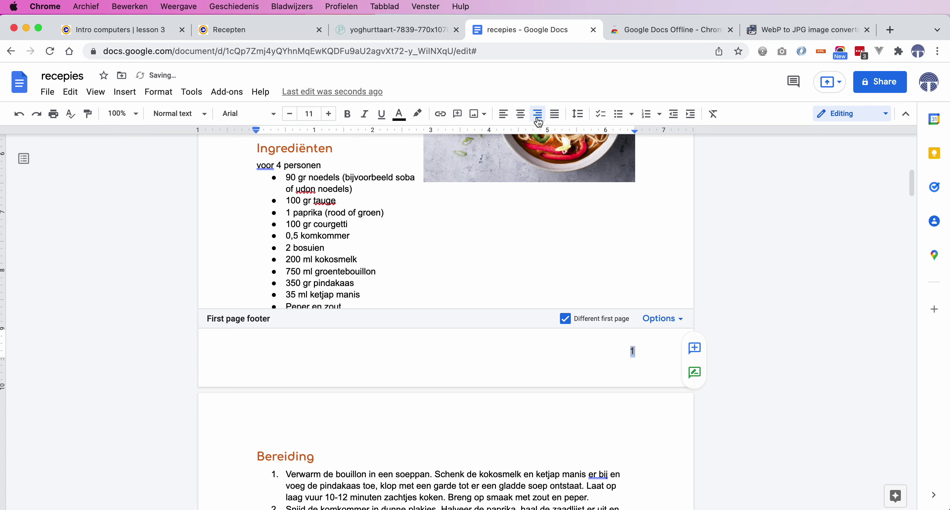
Turn off the different first page option in the first page's footer and place the cursor after its page number.
scroll(513, 400, down, 15)
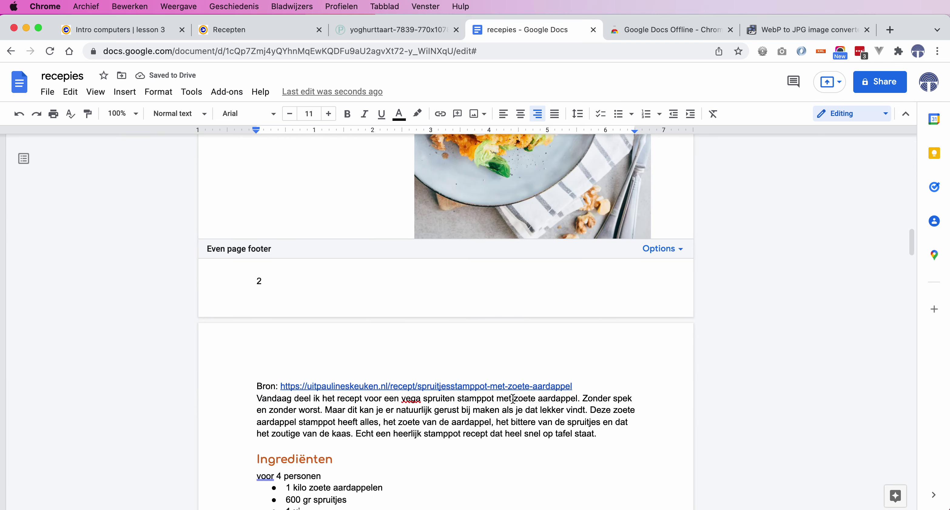
scroll(520, 314, up, 15)
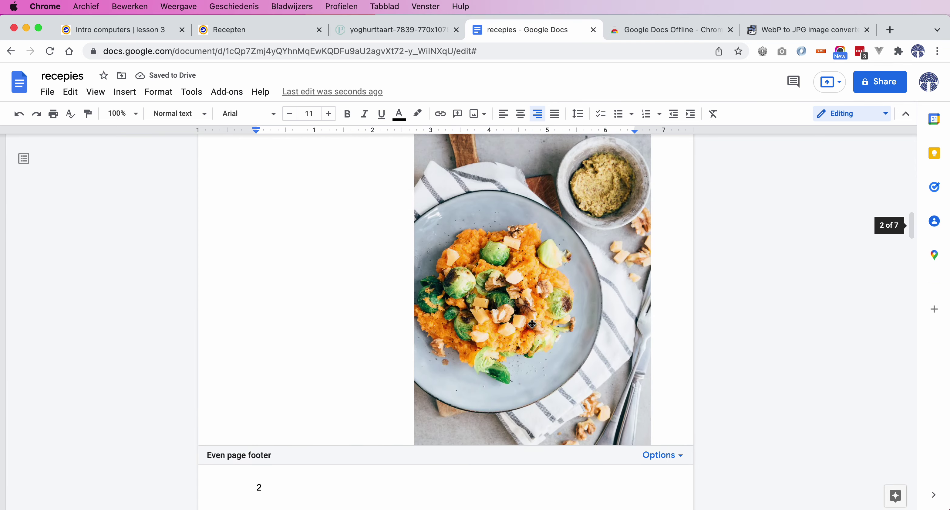
scroll(581, 318, up, 3)
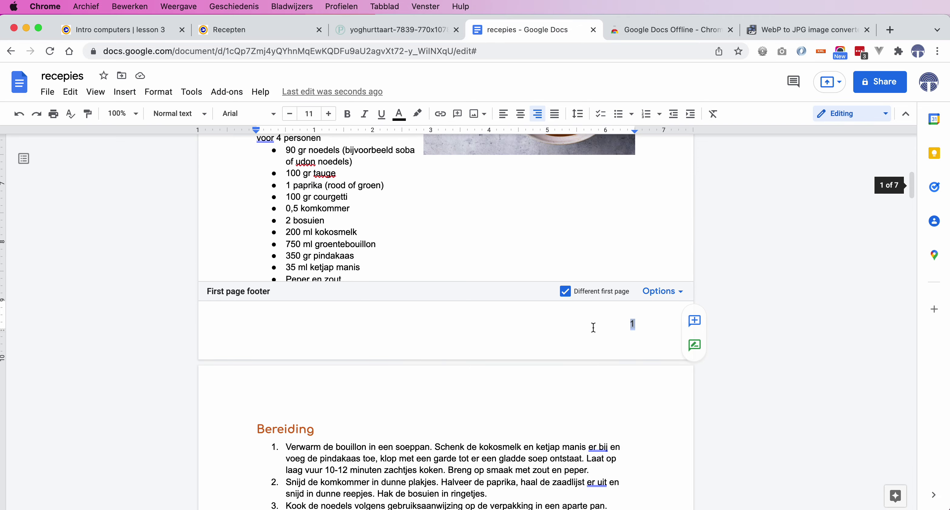
click(566, 293)
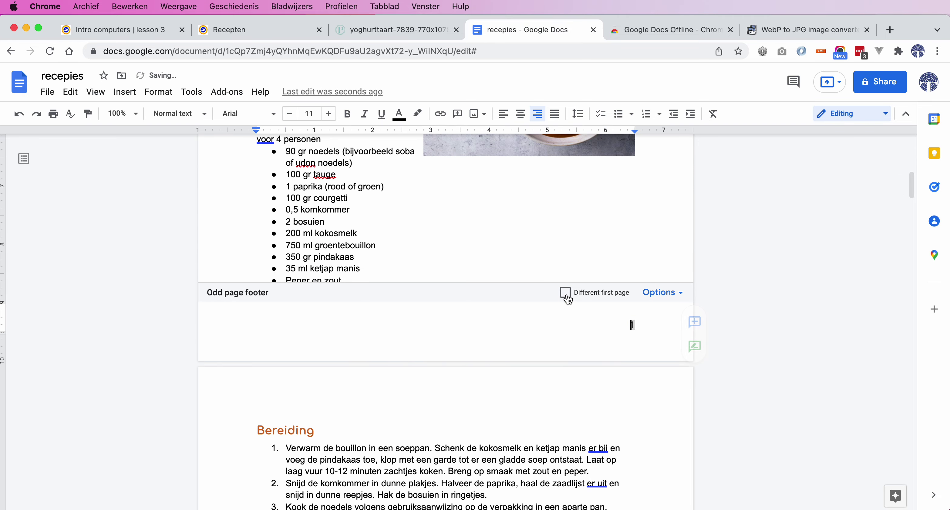
click(636, 324)
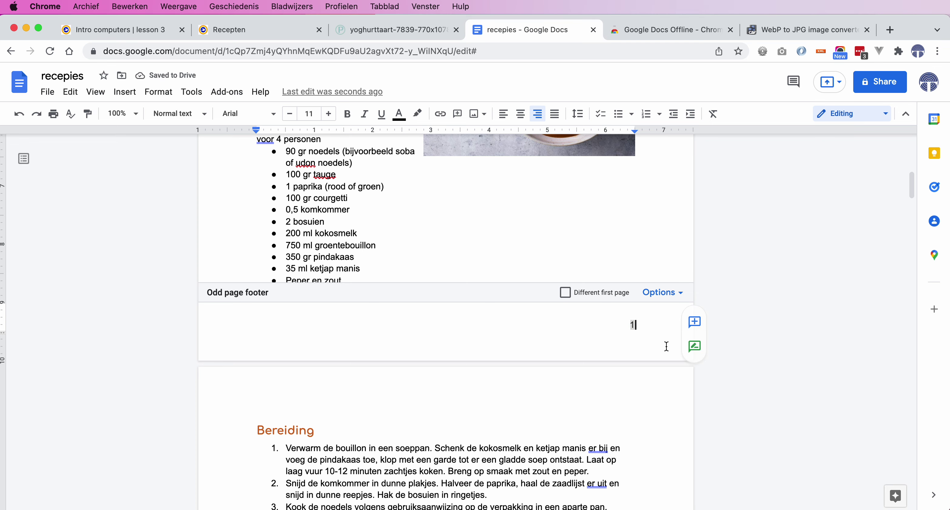
Insert page numbers from the empty odd page footer of the Rode kool stamppot recipe, using the footer layout that skips the first page.
scroll(798, 458, down, 15)
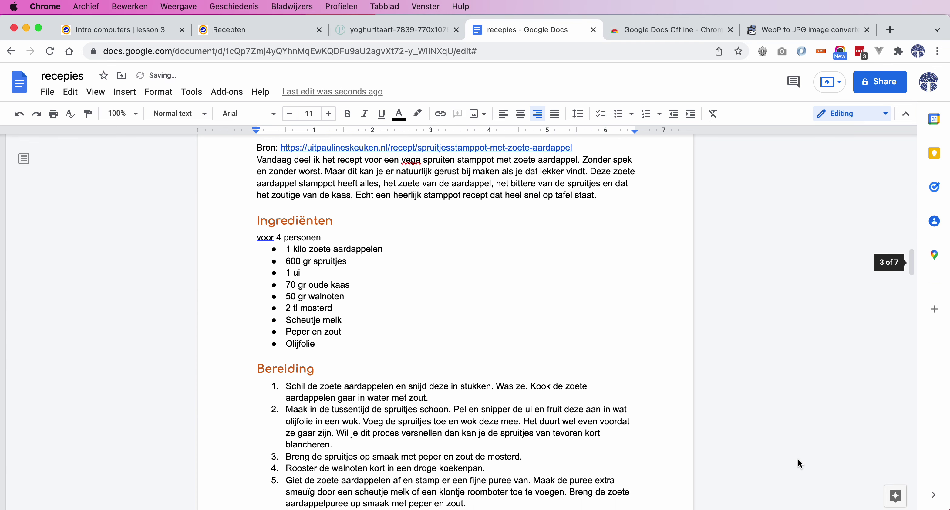
scroll(799, 460, down, 6)
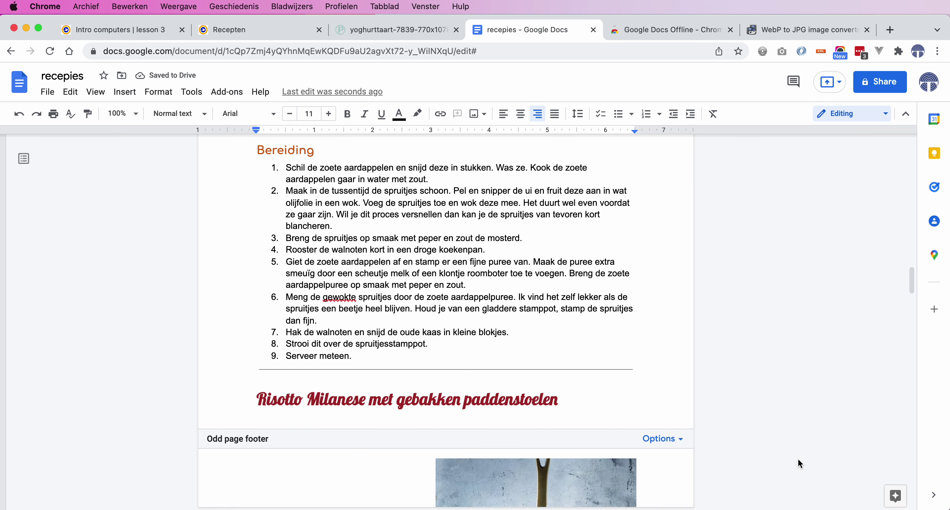
scroll(798, 459, down, 10)
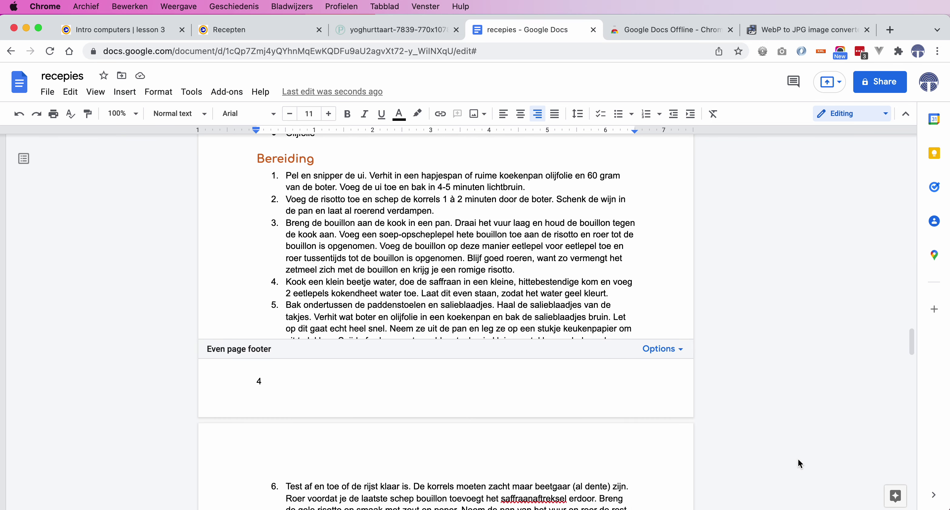
scroll(747, 457, down, 12)
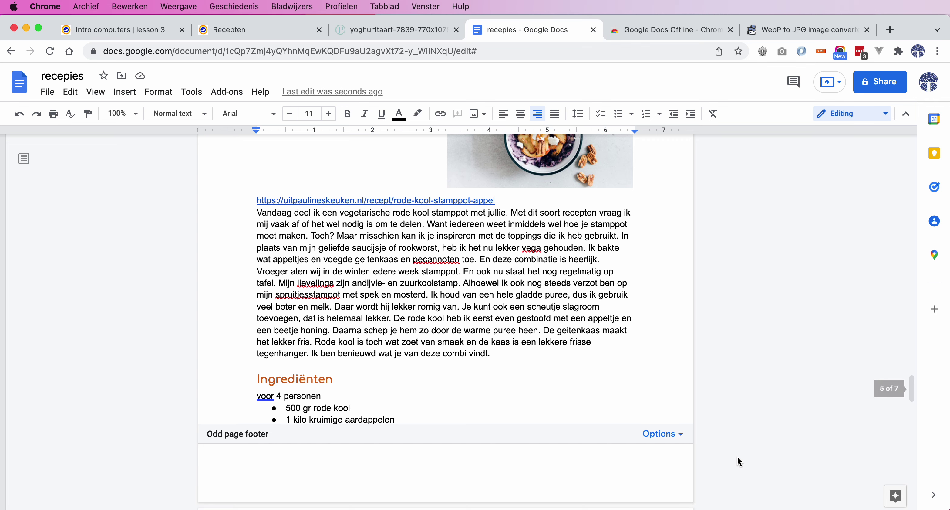
scroll(738, 457, down, 2)
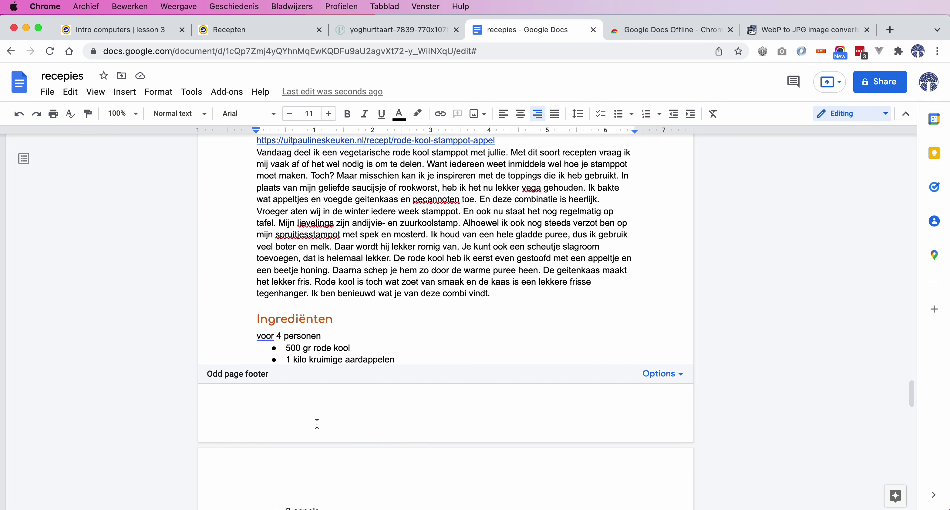
click(307, 416)
click(670, 382)
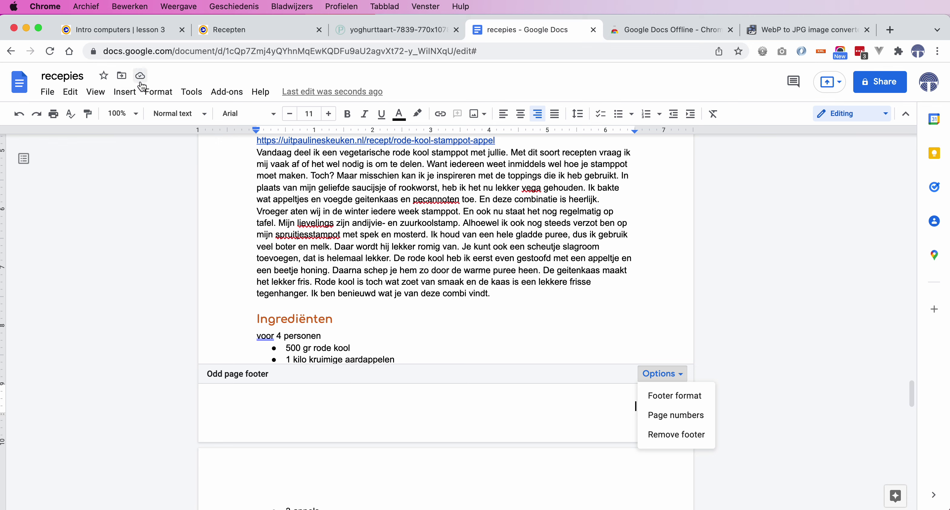
click(125, 92)
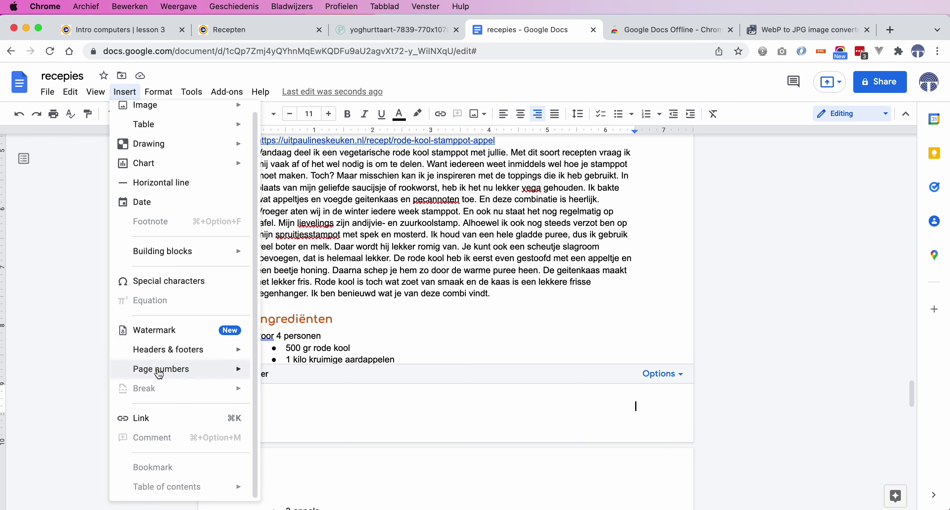
mouse_move(161, 374)
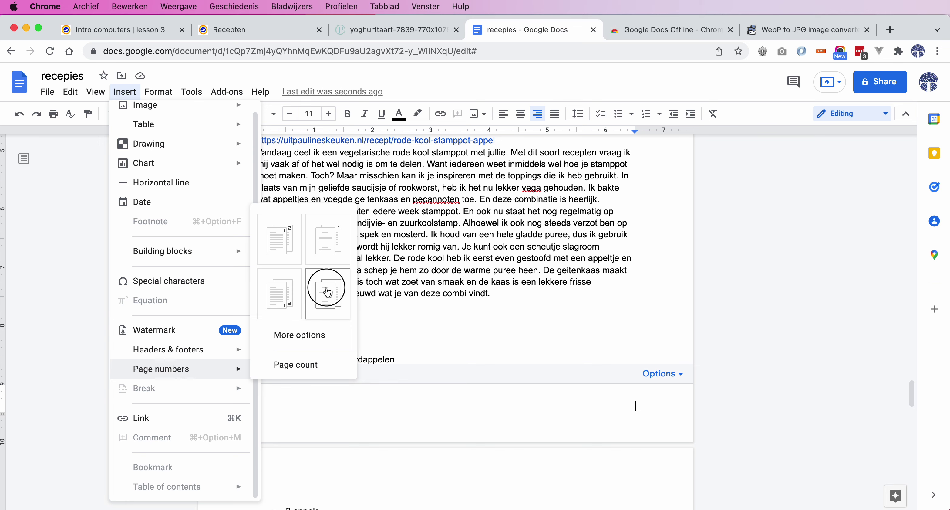
click(330, 290)
Check the odd and even footer page numbers from the Risotto recipe through to the last page.
scroll(776, 434, down, 4)
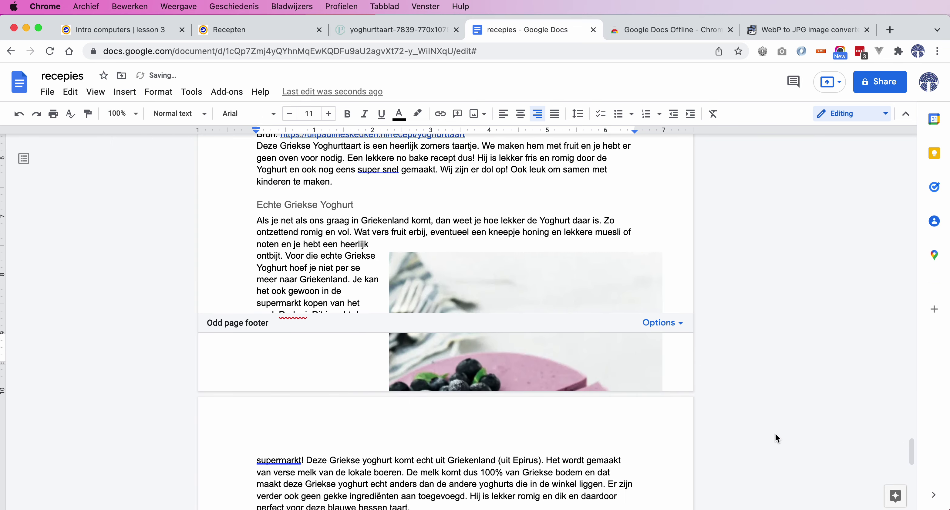
scroll(776, 434, up, 3)
scroll(775, 434, up, 15)
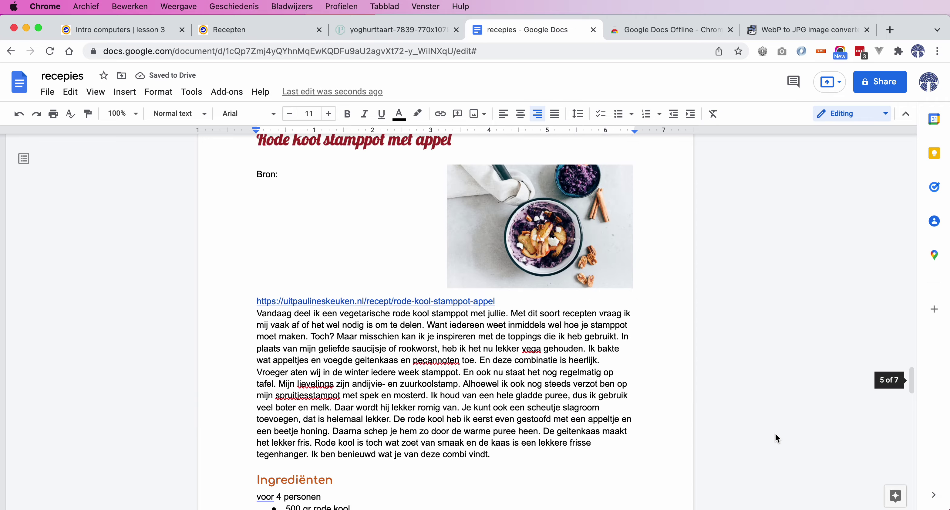
scroll(776, 438, down, 3)
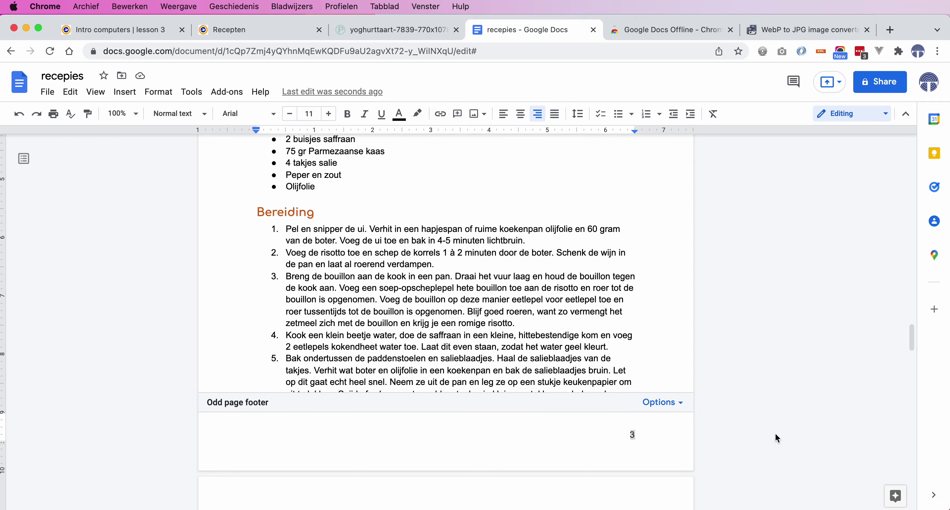
scroll(776, 437, down, 10)
scroll(775, 435, down, 10)
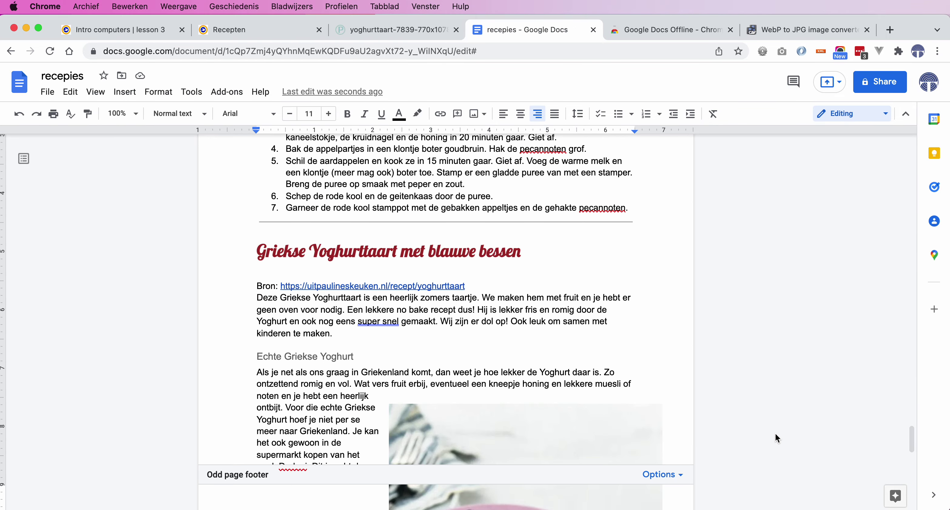
scroll(759, 435, down, 5)
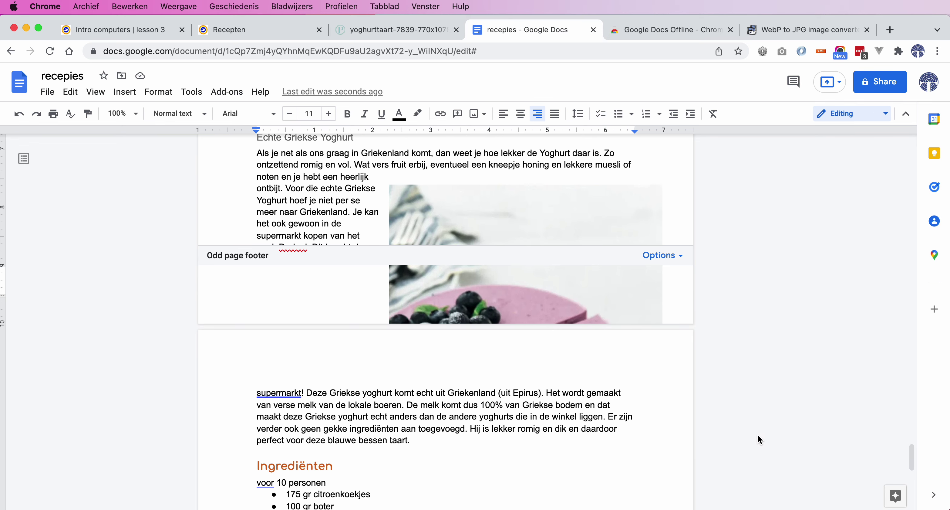
scroll(758, 436, down, 7)
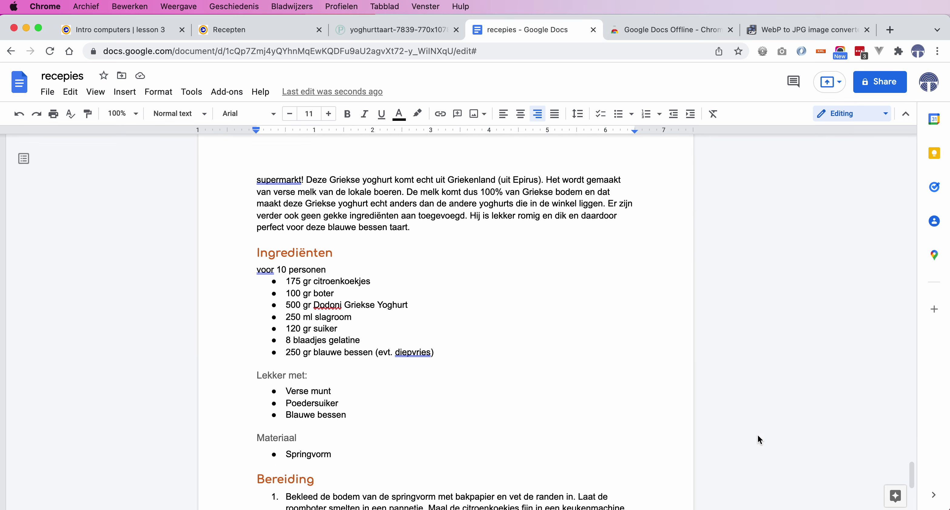
scroll(758, 436, down, 4)
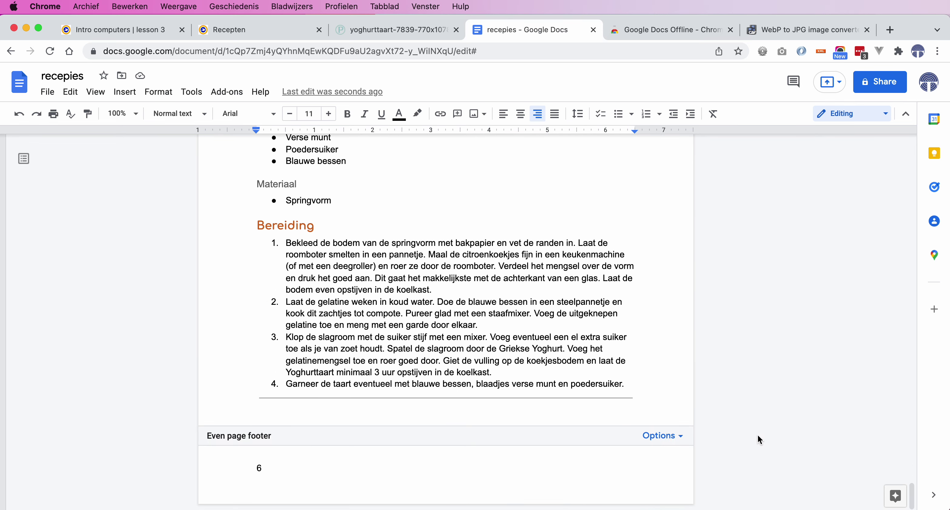
scroll(757, 434, up, 20)
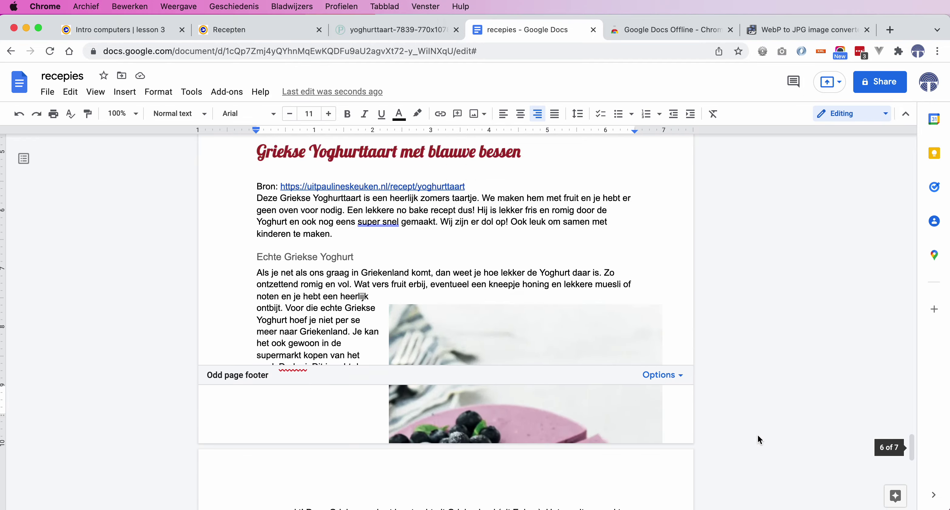
Select the page number in the first page footer.
scroll(757, 434, up, 20)
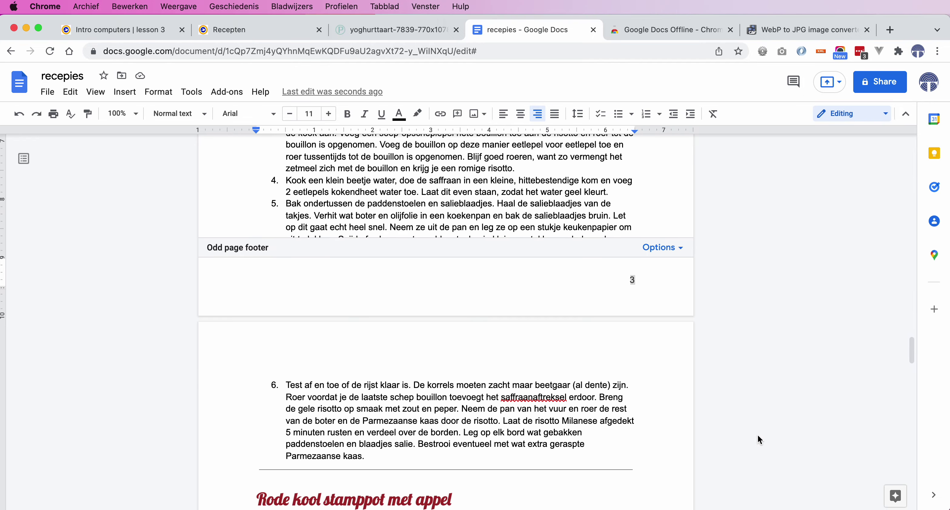
scroll(758, 436, up, 20)
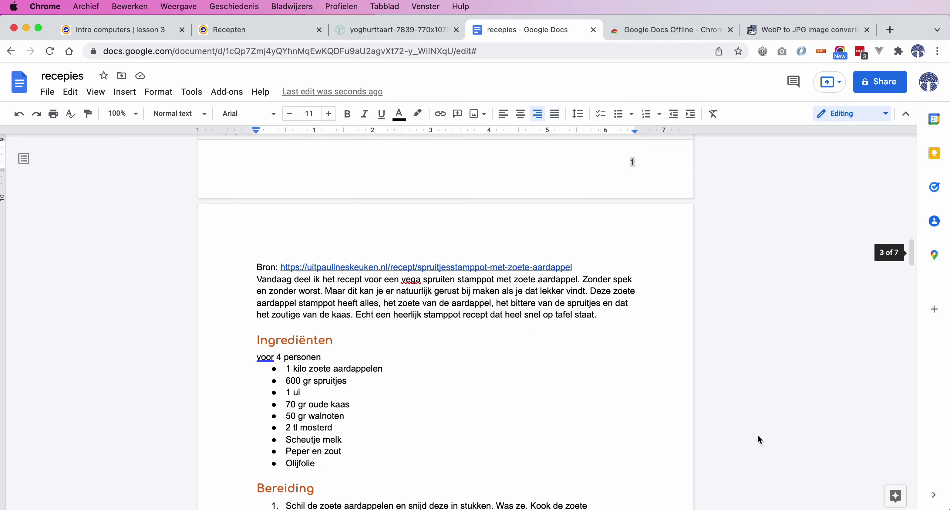
scroll(758, 437, up, 10)
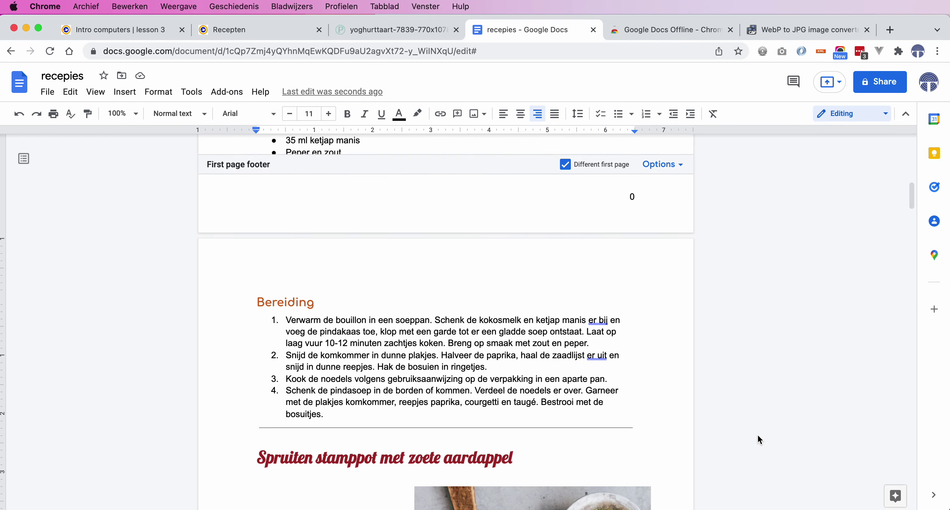
scroll(758, 440, up, 3)
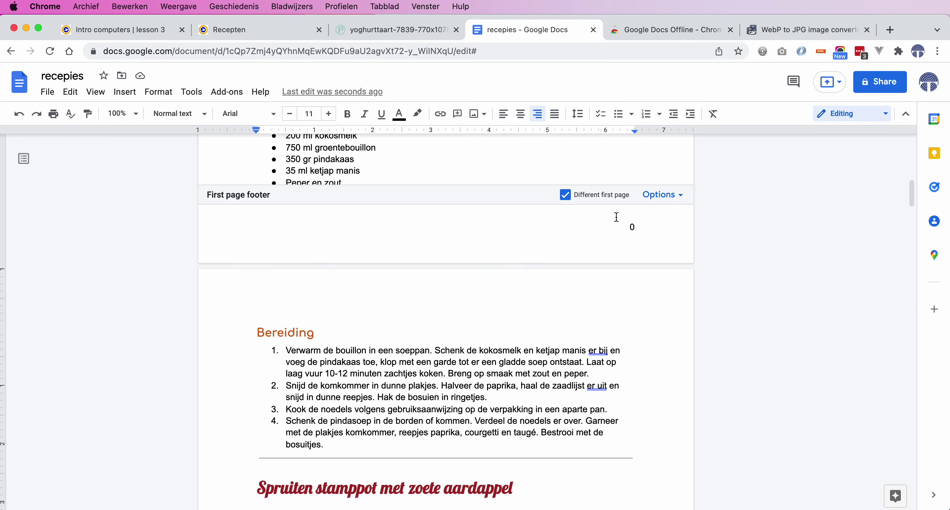
click(631, 225)
drag(627, 229, 639, 228)
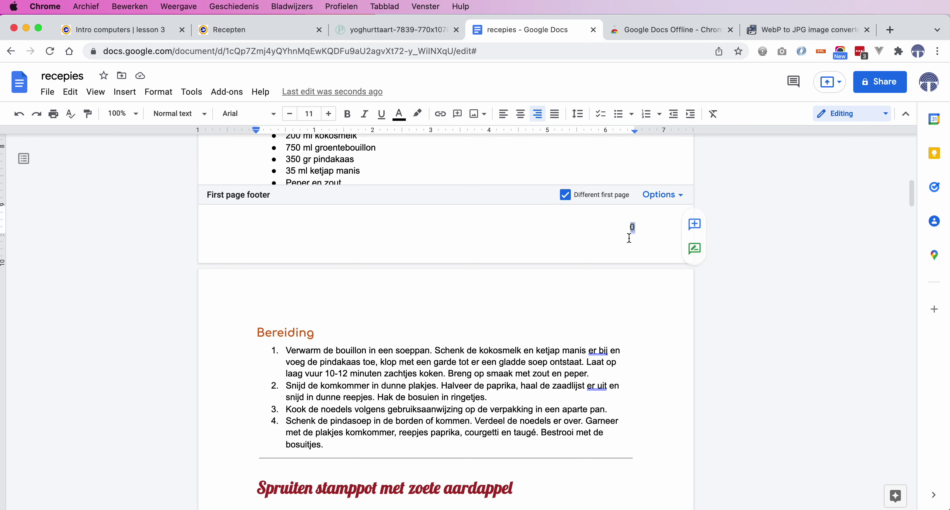
Set the footer page numbering to start at 1 from the odd page footer below the Spruiten stamppot photo, keeping it shown on the first page.
scroll(771, 339, down, 10)
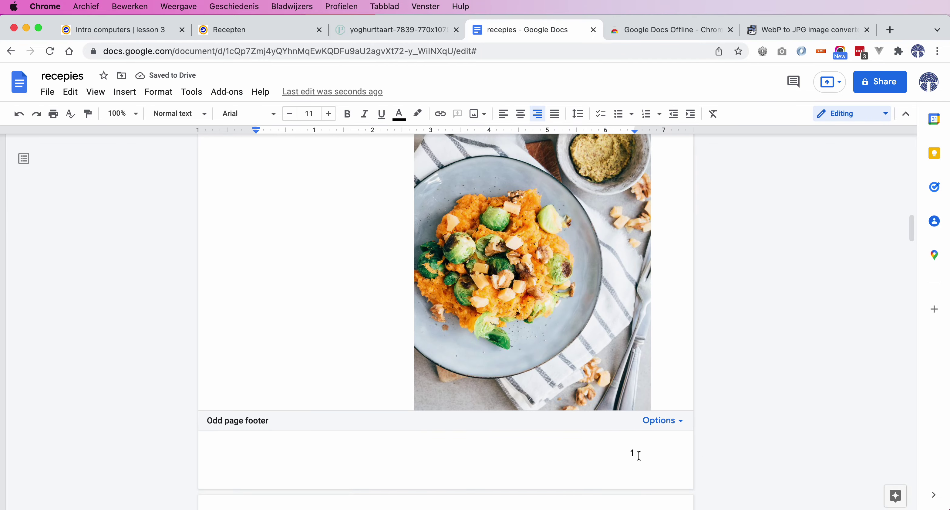
scroll(760, 333, up, 2)
scroll(768, 370, down, 8)
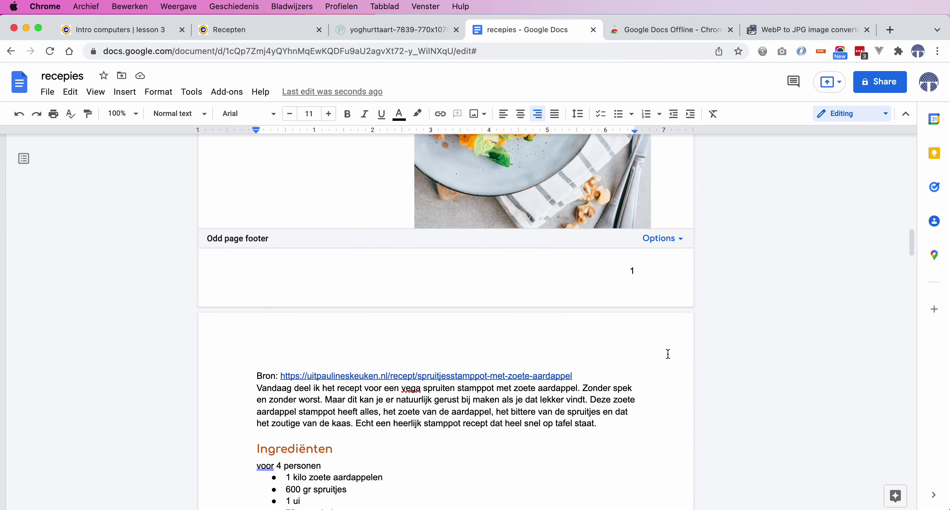
double_click(634, 231)
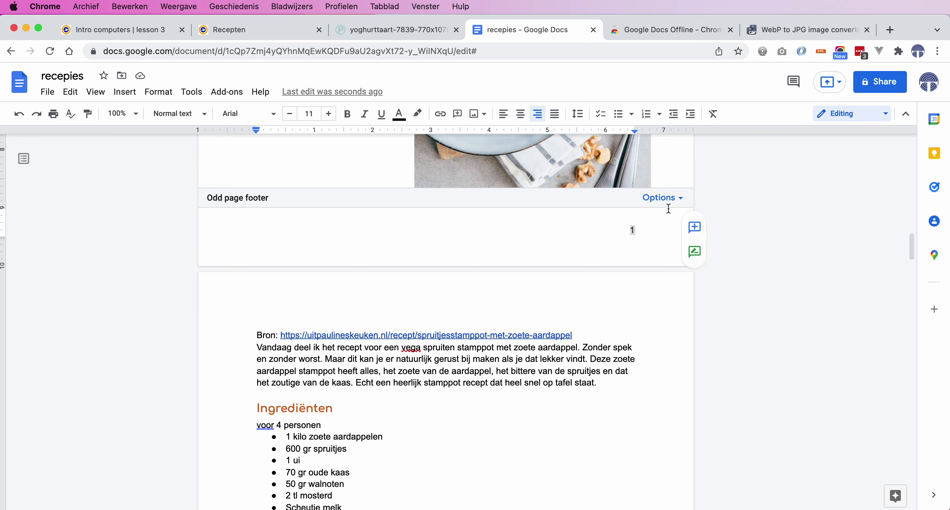
click(665, 198)
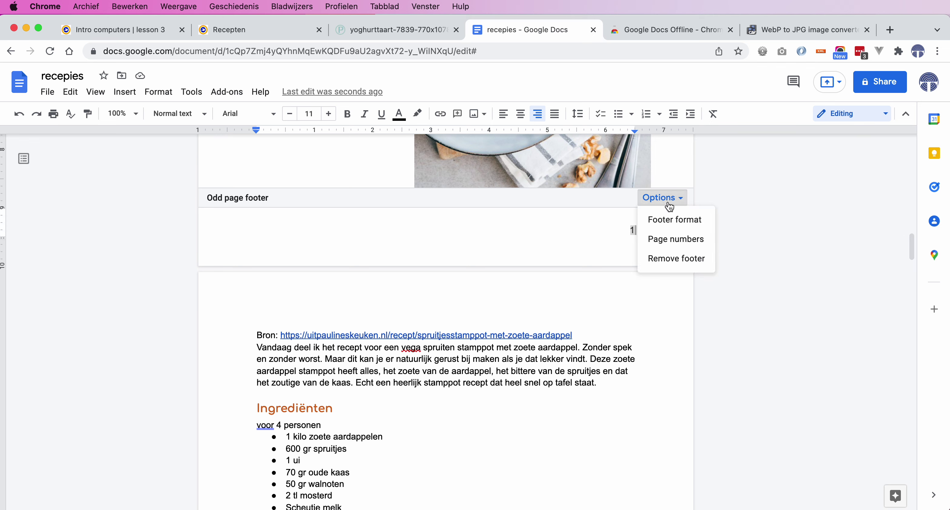
click(664, 239)
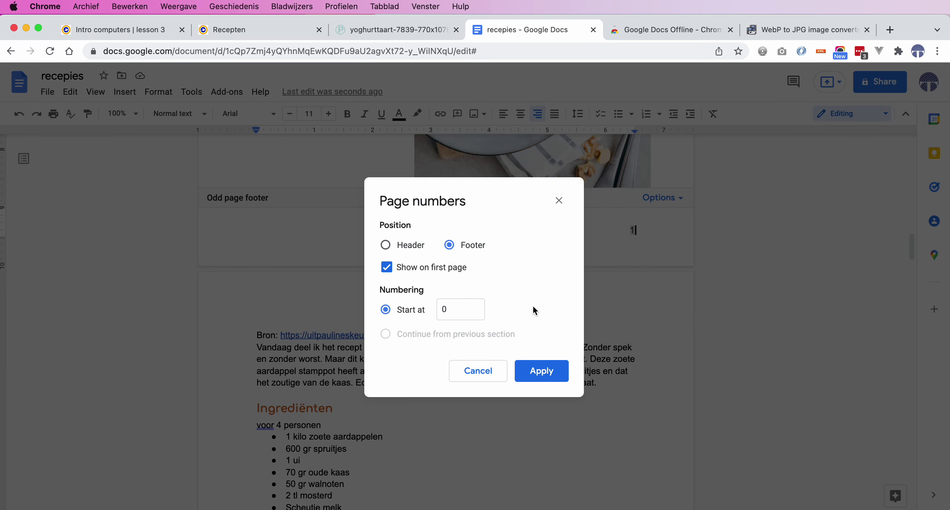
double_click(447, 308)
text(1)
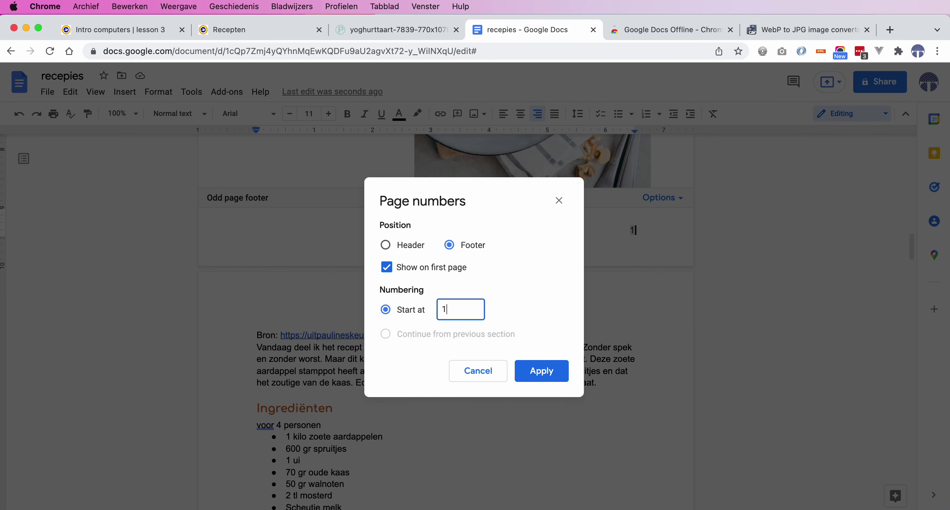
click(551, 373)
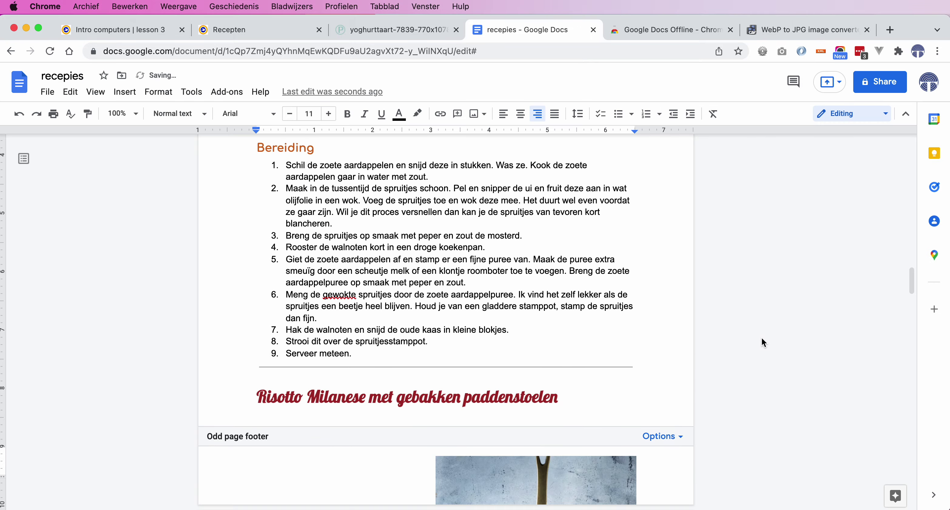
Check the renumbered odd and even page footers down to the Griekse Yoghurttaart recipe and back up to the first page.
scroll(762, 337, down, 10)
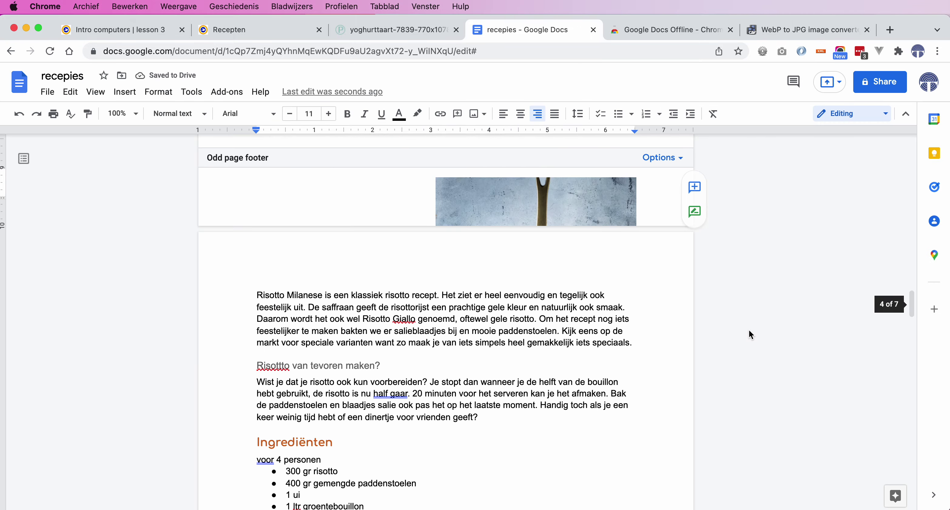
scroll(749, 330, down, 5)
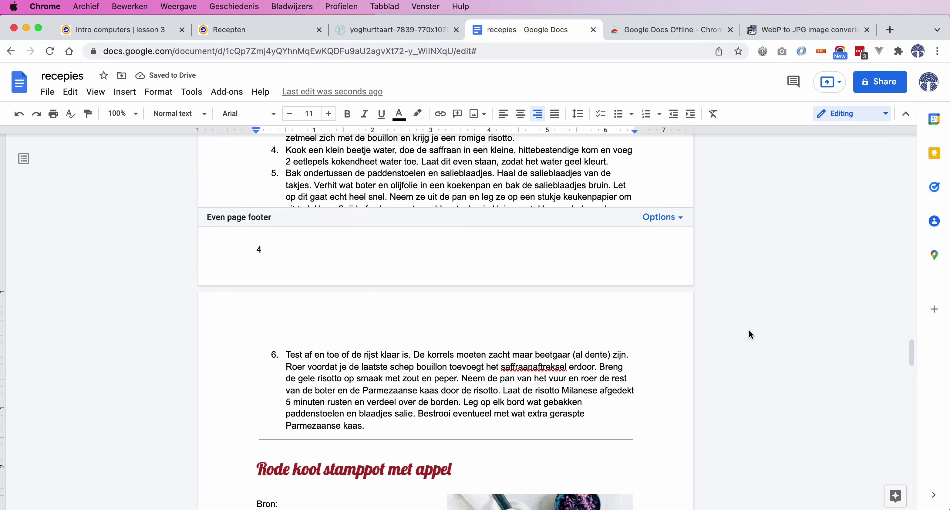
scroll(750, 331, down, 5)
scroll(749, 330, down, 10)
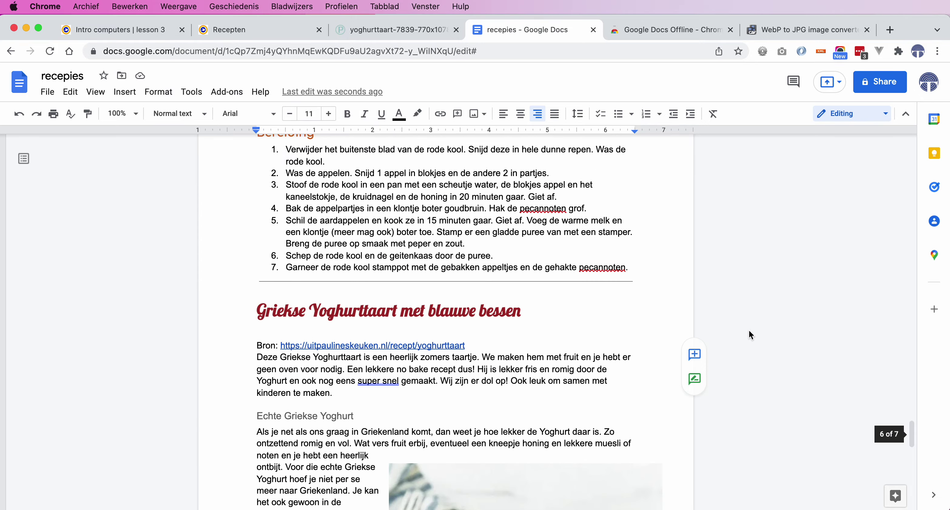
scroll(749, 331, up, 4)
scroll(749, 329, up, 4)
scroll(749, 329, down, 3)
scroll(749, 329, up, 15)
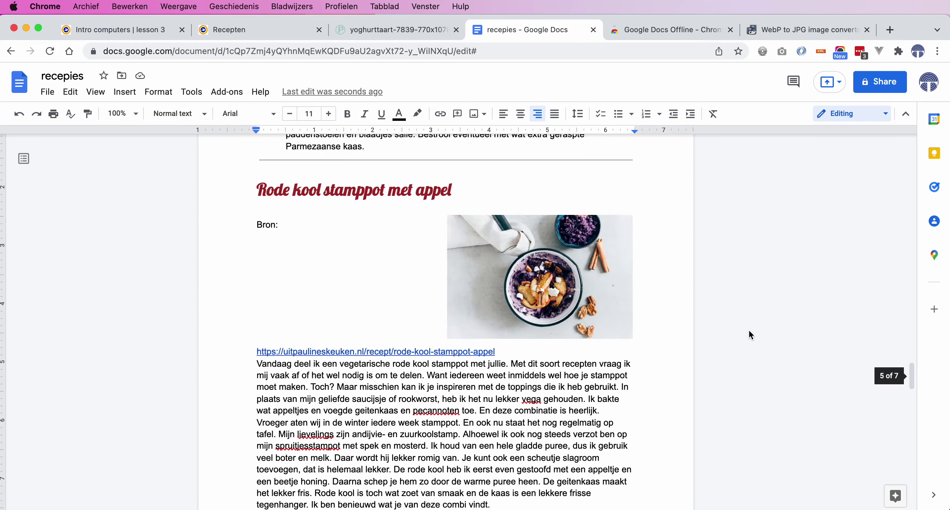
scroll(749, 329, up, 20)
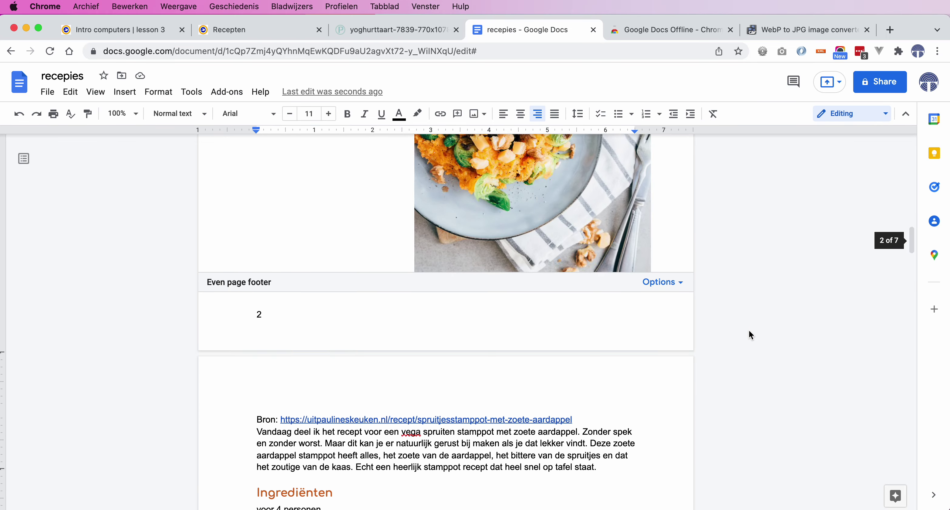
scroll(750, 329, up, 12)
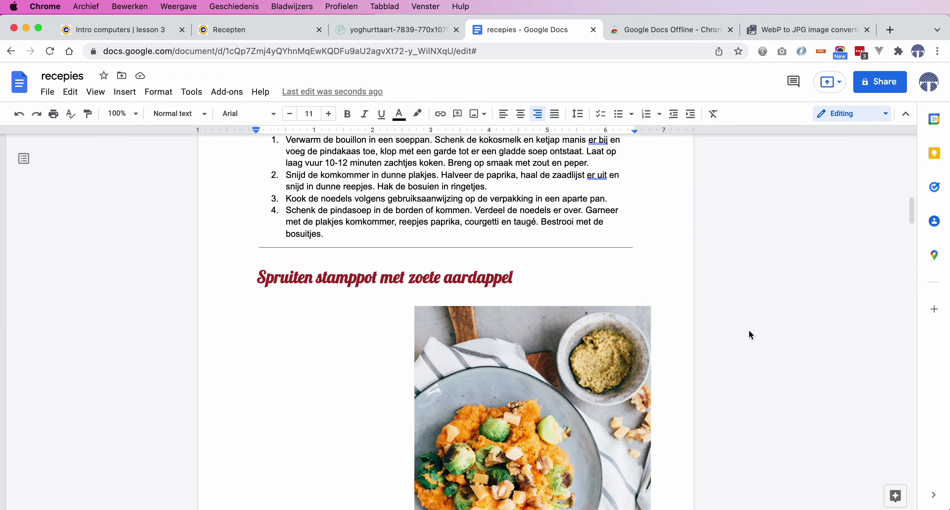
scroll(749, 331, up, 8)
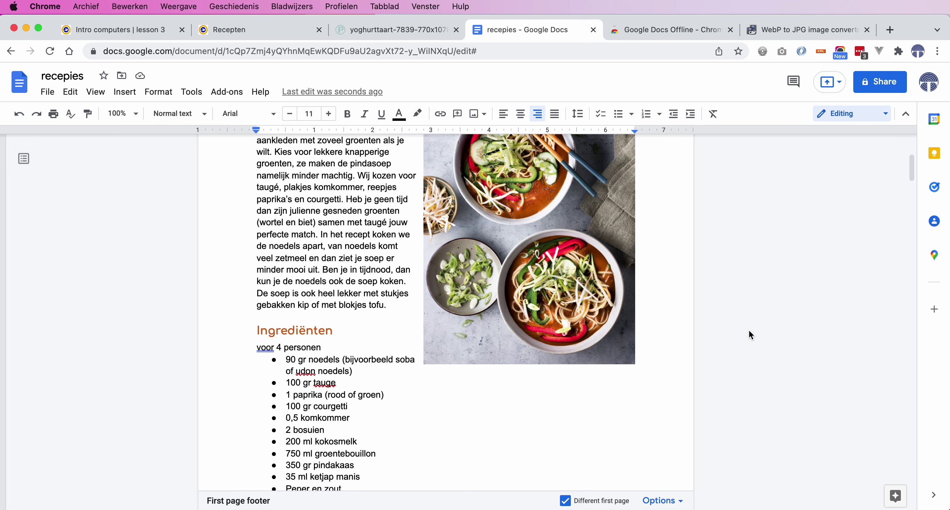
scroll(749, 329, up, 5)
scroll(749, 329, down, 2)
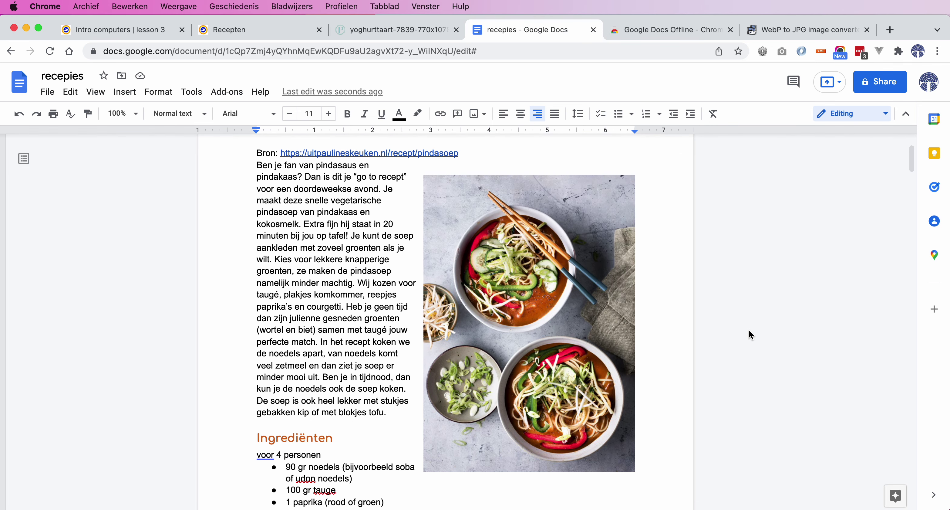
scroll(750, 329, up, 2)
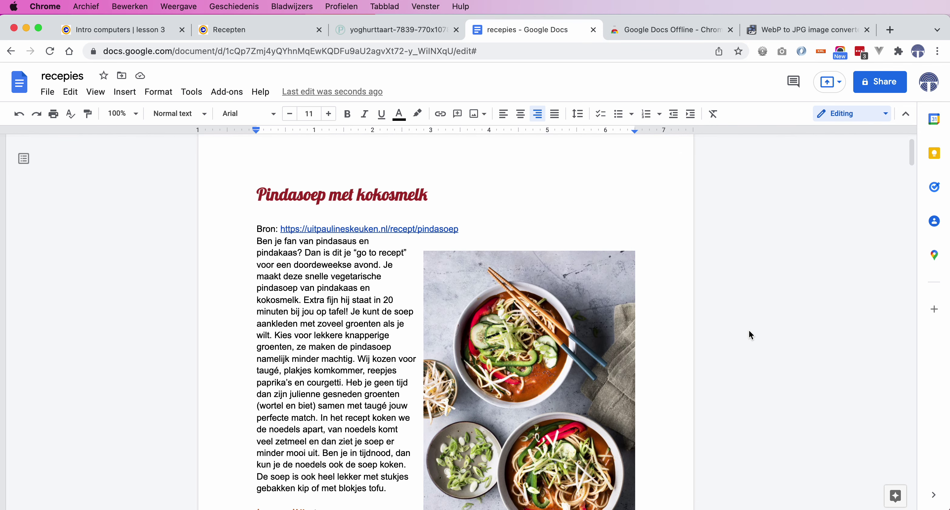